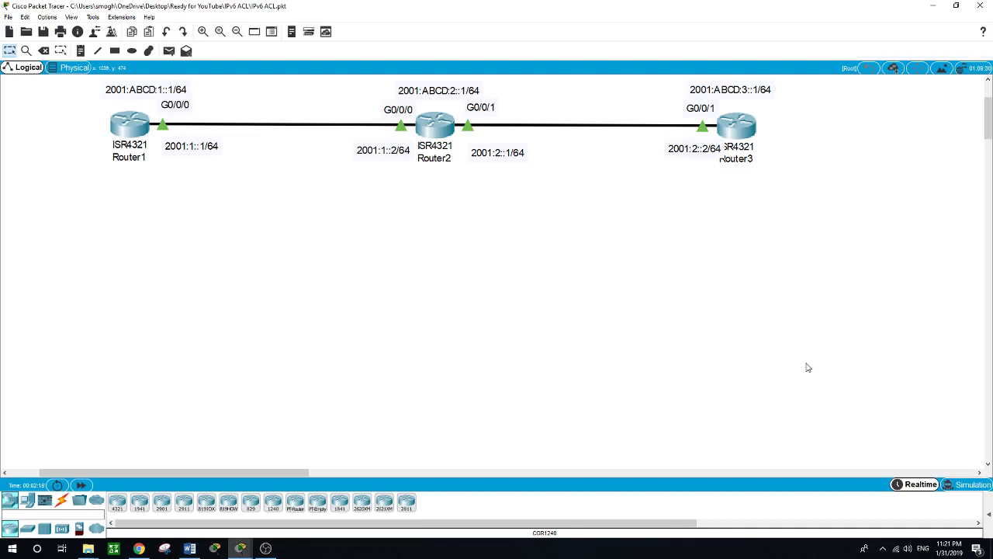
# Step: From Router1's privileged CLI, ping Router3's loopback 2001:ABCD:3::1 and get 100% success
pyautogui.click(134, 129)
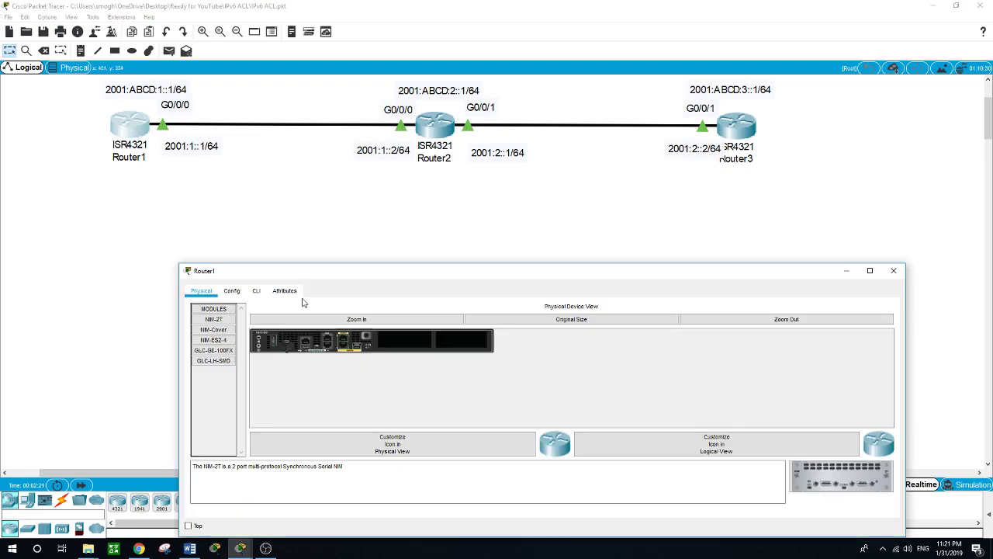
pyautogui.moveTo(335, 271); pyautogui.dragTo(316, 218)
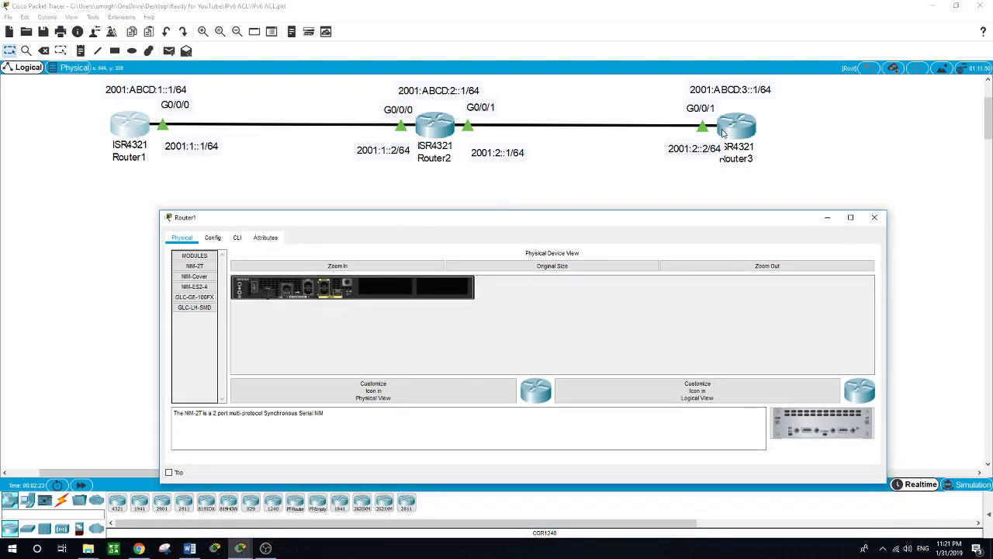
pyautogui.click(237, 238)
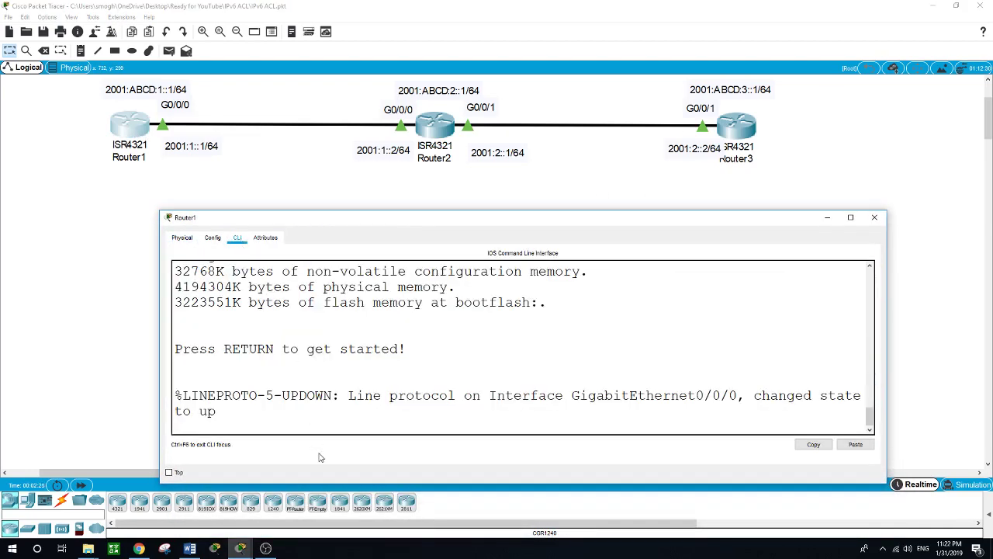
pyautogui.press('Return')
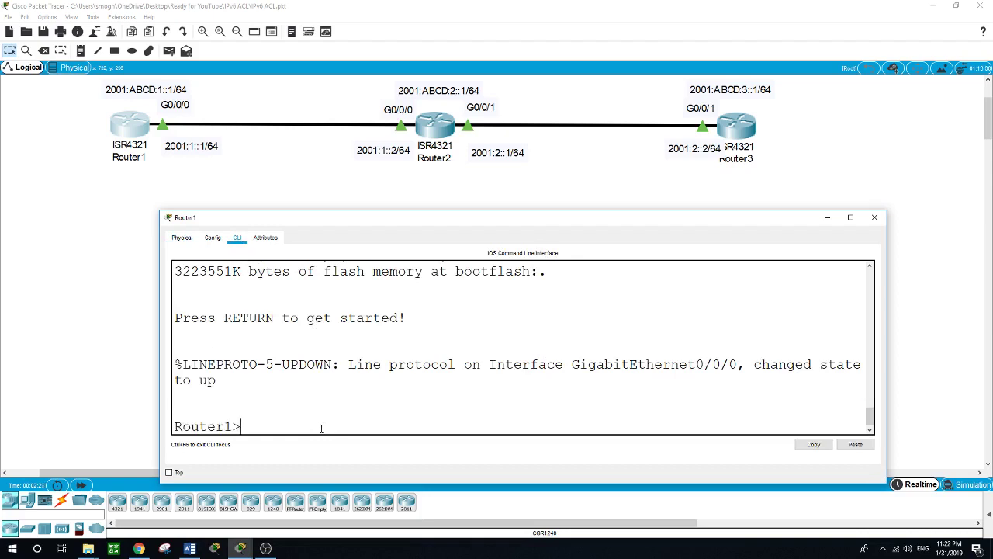
pyautogui.write('en')
pyautogui.press('Return')
pyautogui.write('ping ')
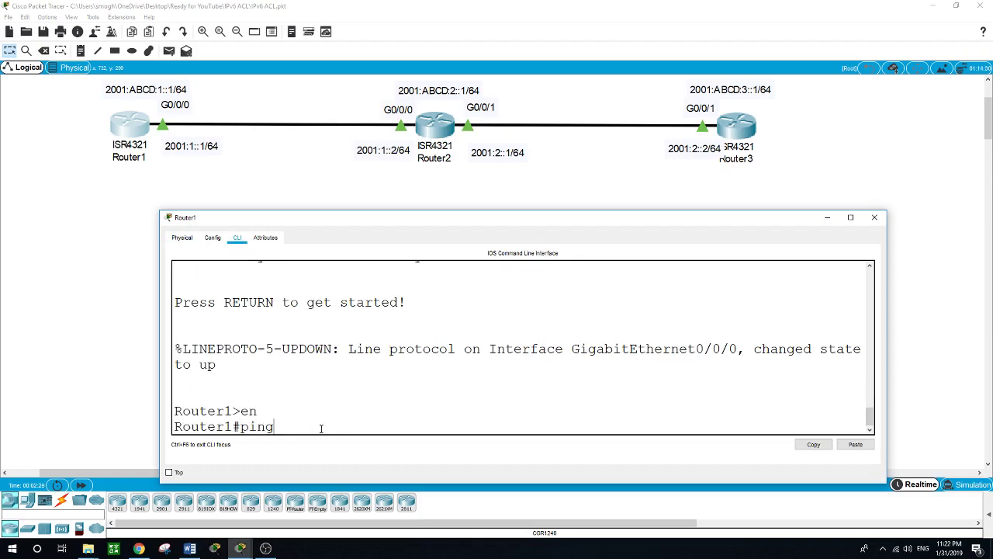
pyautogui.write('2001:ABCD:3::1')
pyautogui.press('Return')
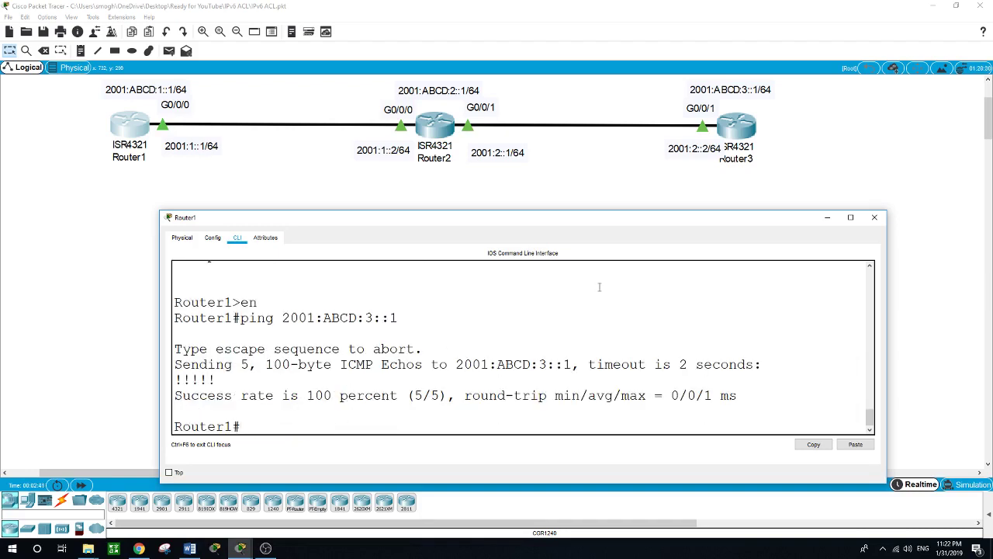
# Step: Close Router1's window and bring up Router3's command line
pyautogui.click(698, 155)
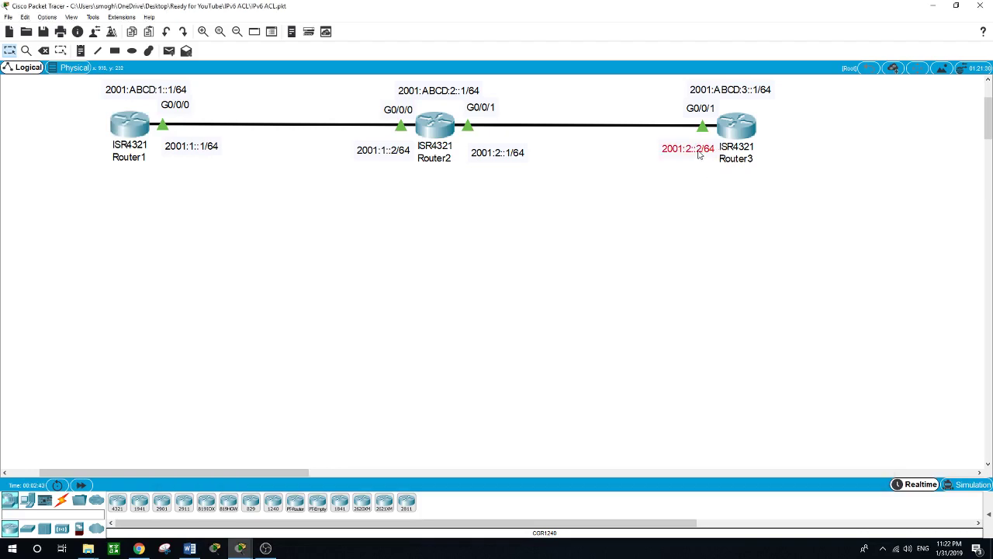
pyautogui.click(553, 239)
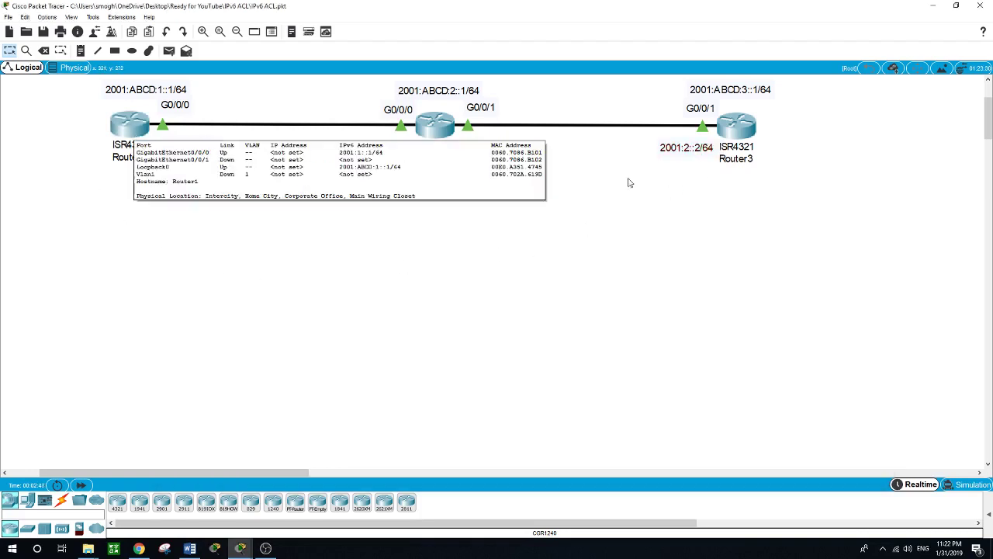
pyautogui.click(737, 147)
pyautogui.moveTo(489, 271); pyautogui.dragTo(477, 235)
pyautogui.click(248, 261)
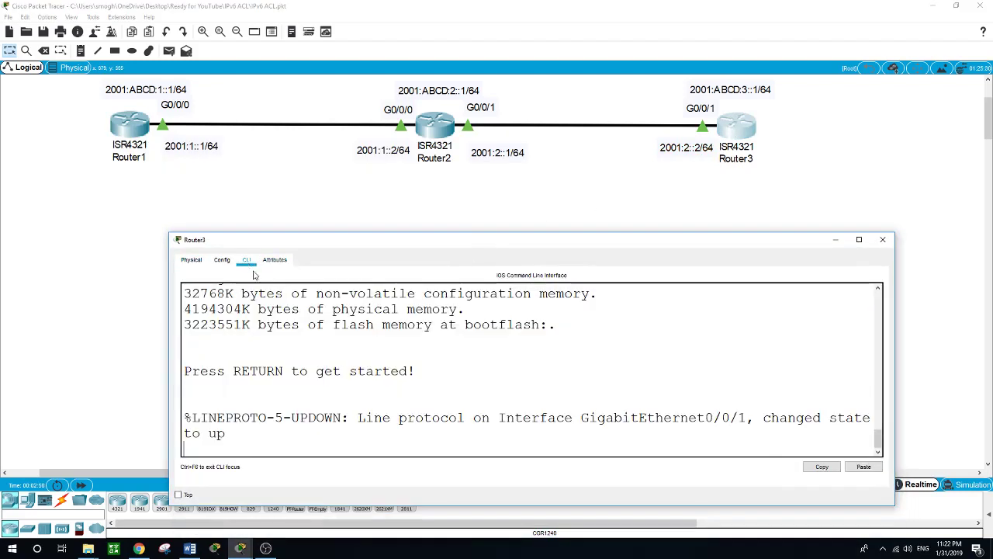
pyautogui.click(355, 449)
# Step: From Router3's privileged mode, ping 2001:ABCD:1::1 successfully (5/5), then close its window
pyautogui.press('Return')
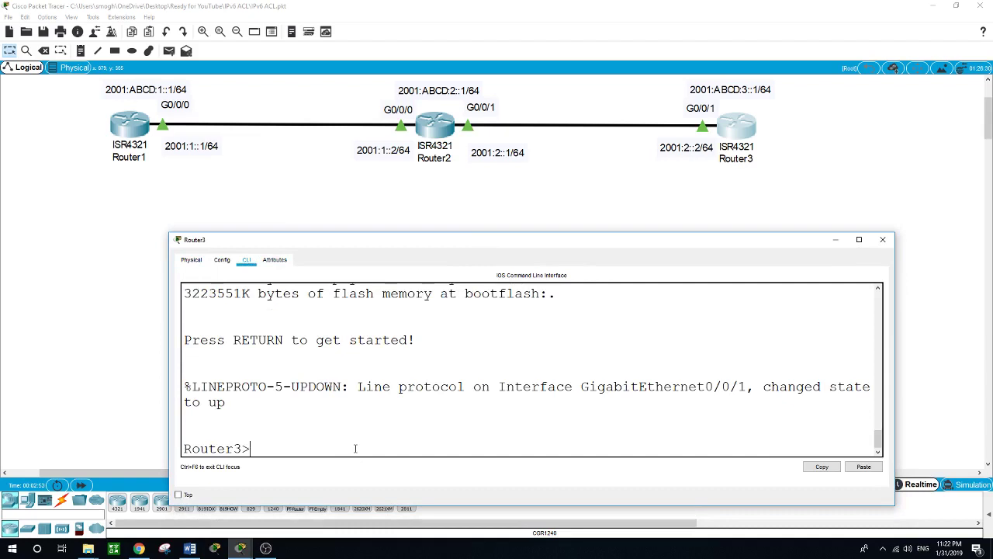
pyautogui.write('en')
pyautogui.press('Return')
pyautogui.write('ping ')
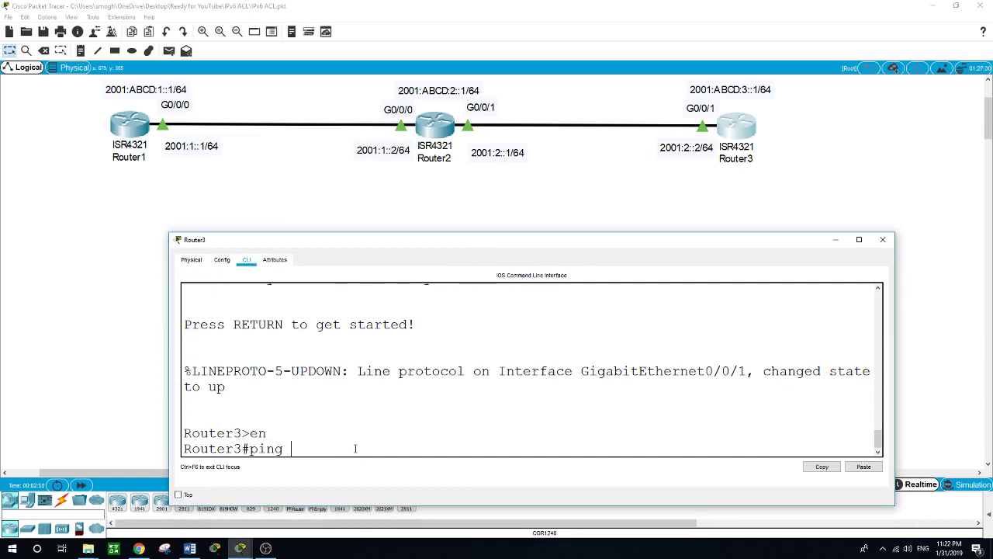
pyautogui.write('2001:ABCD:1::1')
pyautogui.press('Return')
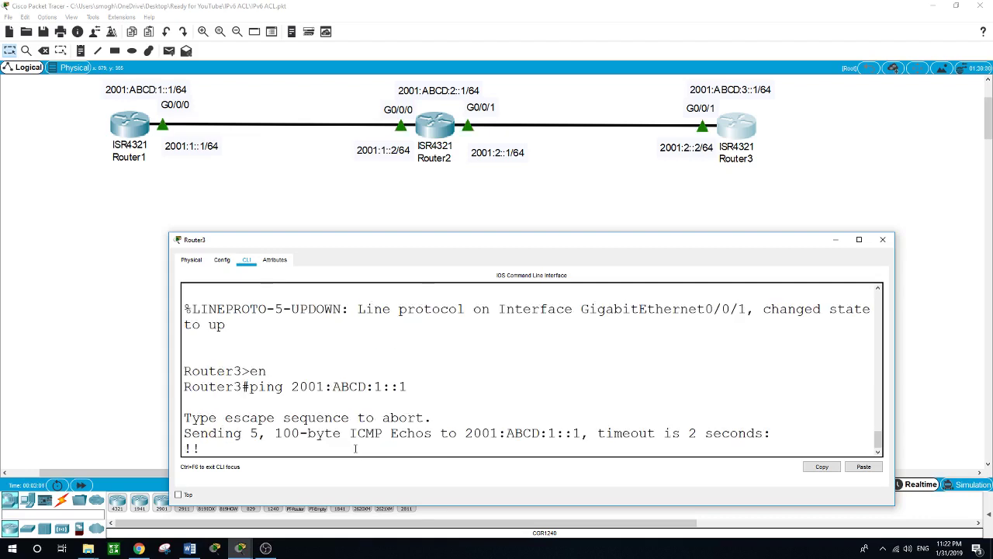
pyautogui.click(107, 275)
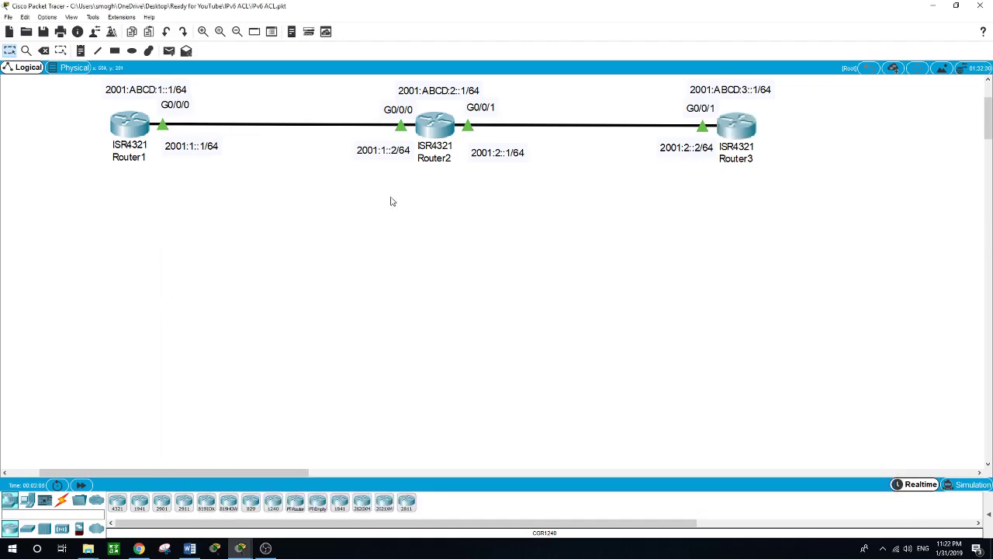
# Step: Open Router2's device window from the topology and position it slightly lower
pyautogui.click(426, 134)
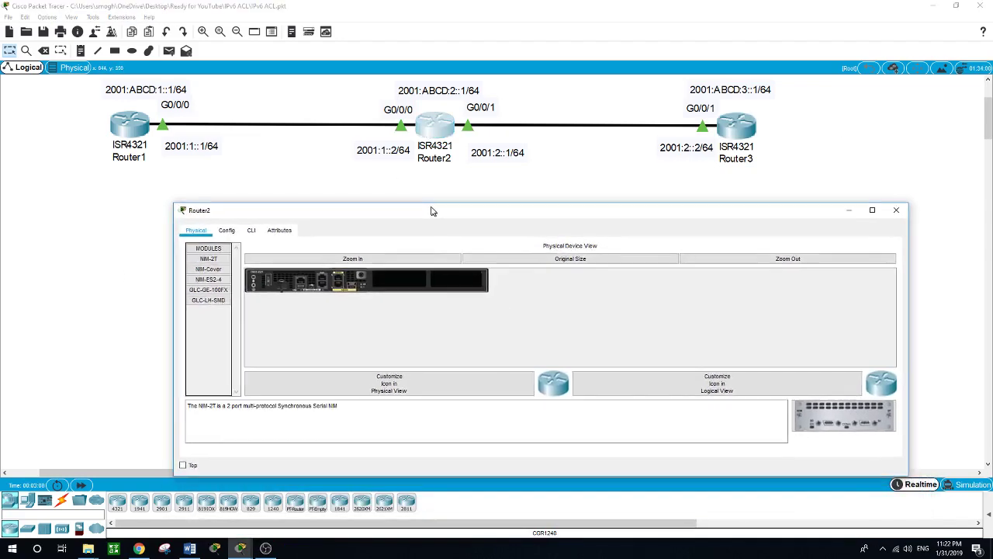
pyautogui.moveTo(432, 211); pyautogui.dragTo(428, 222)
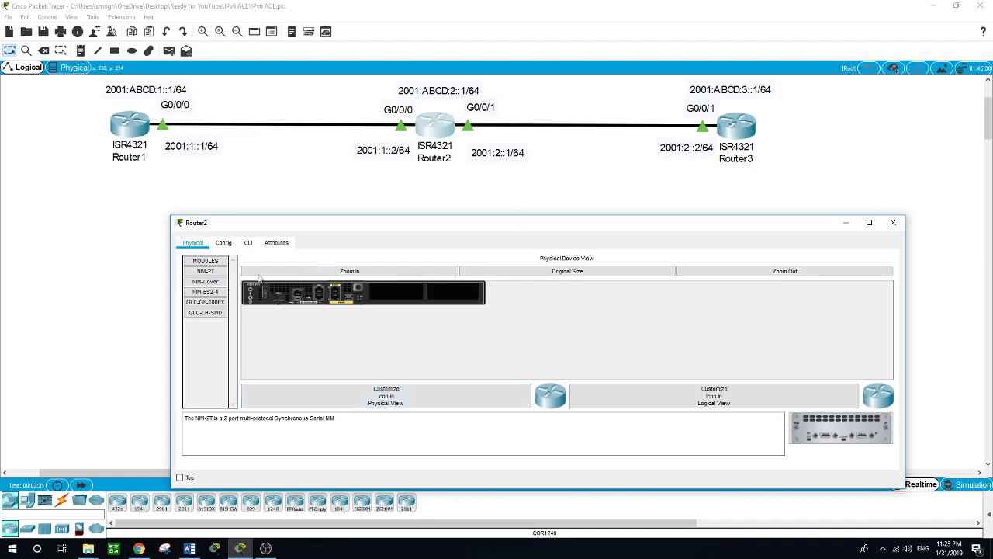
# Step: In Router2's global configuration, create IPv6 access list CCNA with 'ipv6 access-list CCNA'
pyautogui.click(249, 243)
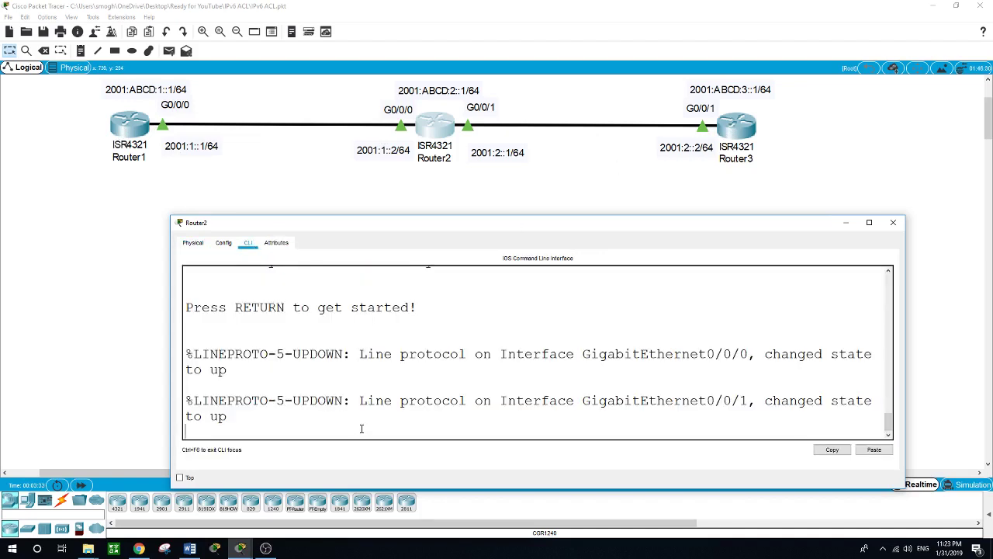
pyautogui.press('Return')
pyautogui.write('en')
pyautogui.press('Return')
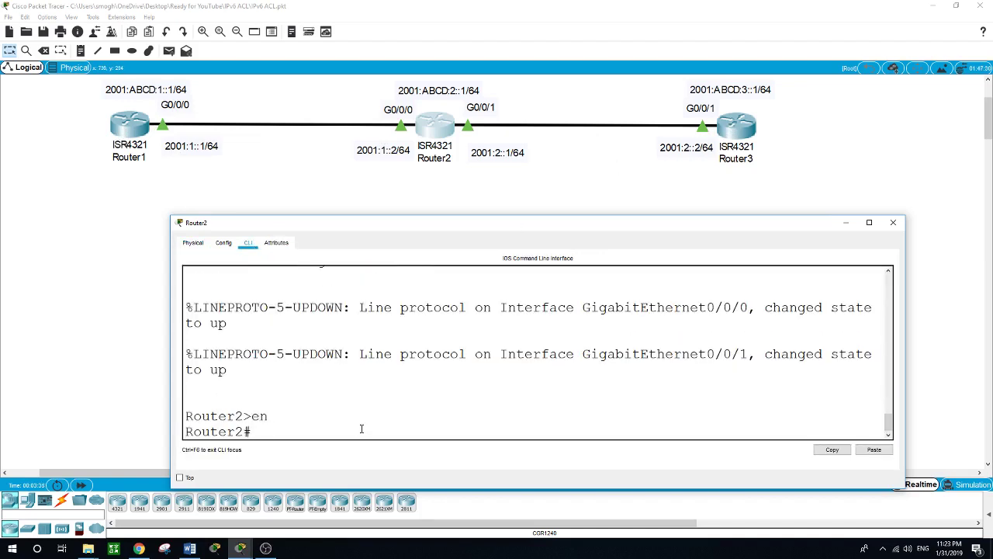
pyautogui.write('conf')
pyautogui.write(' t')
pyautogui.press('Return')
pyautogui.write('ipv6')
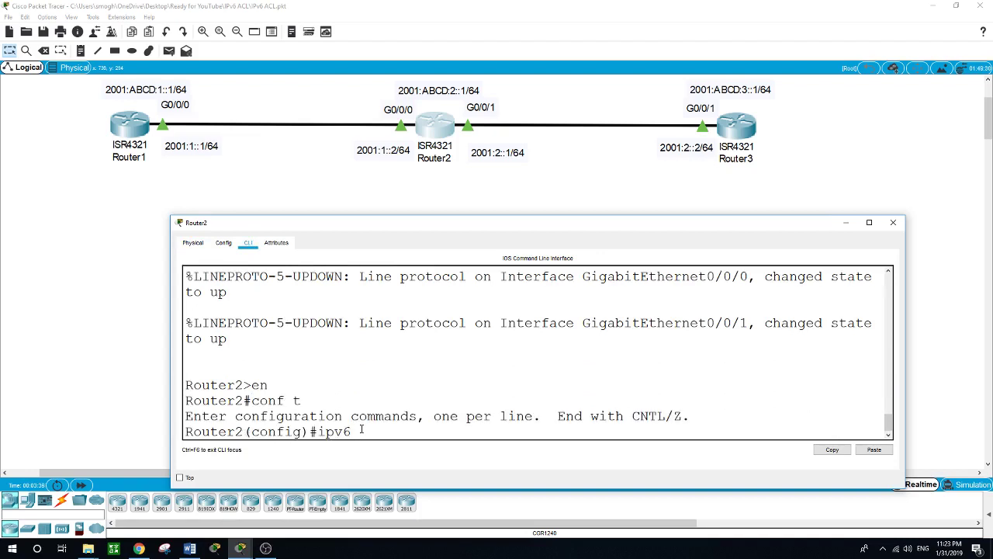
pyautogui.press('Tab')
pyautogui.write('acc')
pyautogui.press('Tab')
pyautogui.write('?')
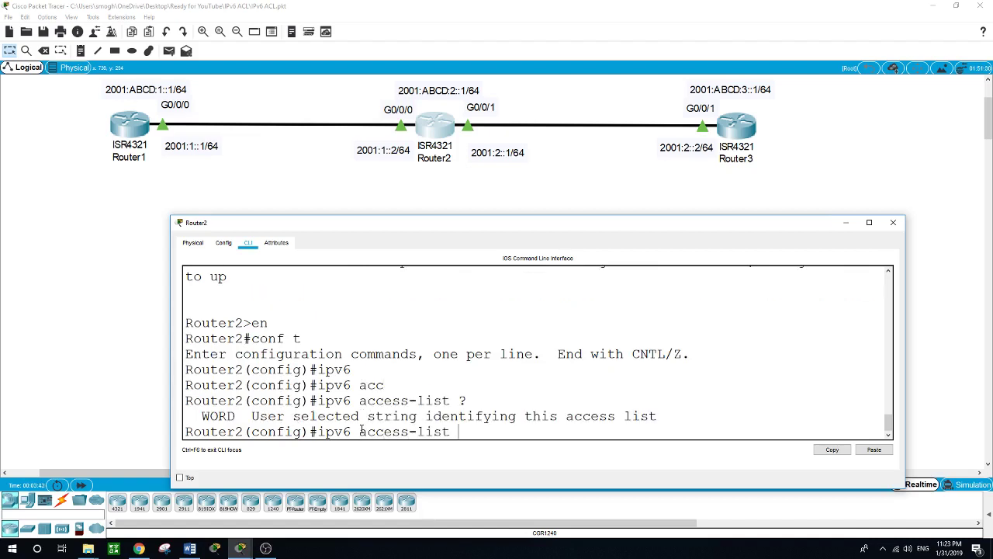
pyautogui.write('CCNA')
pyautogui.press('Return')
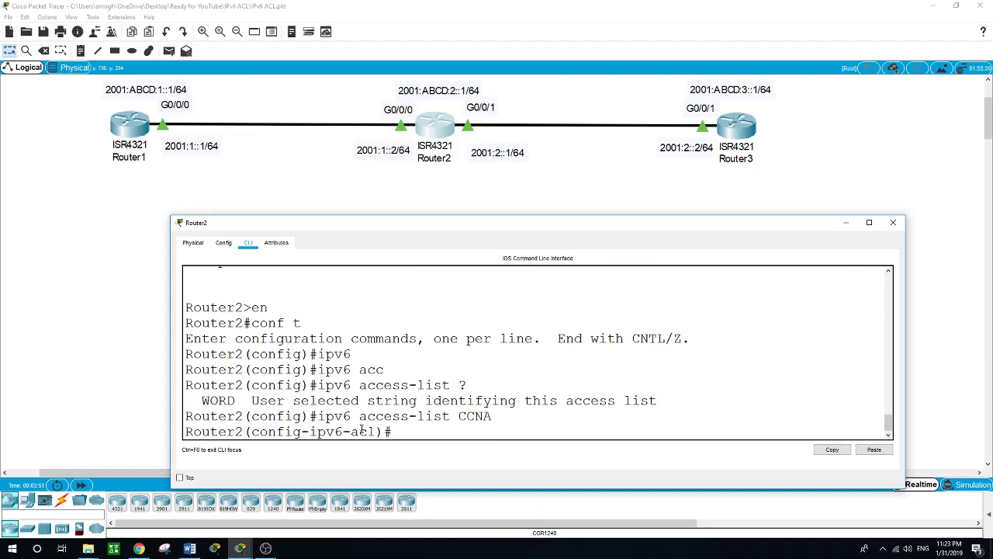
# Step: Add 'deny icmp host 2001:1::1 host 2001:ABCD:3::1' to CCNA, then exit ACL mode
pyautogui.write('ip')
pyautogui.press('BackSpace')
pyautogui.press('BackSpace')
pyautogui.write('?')
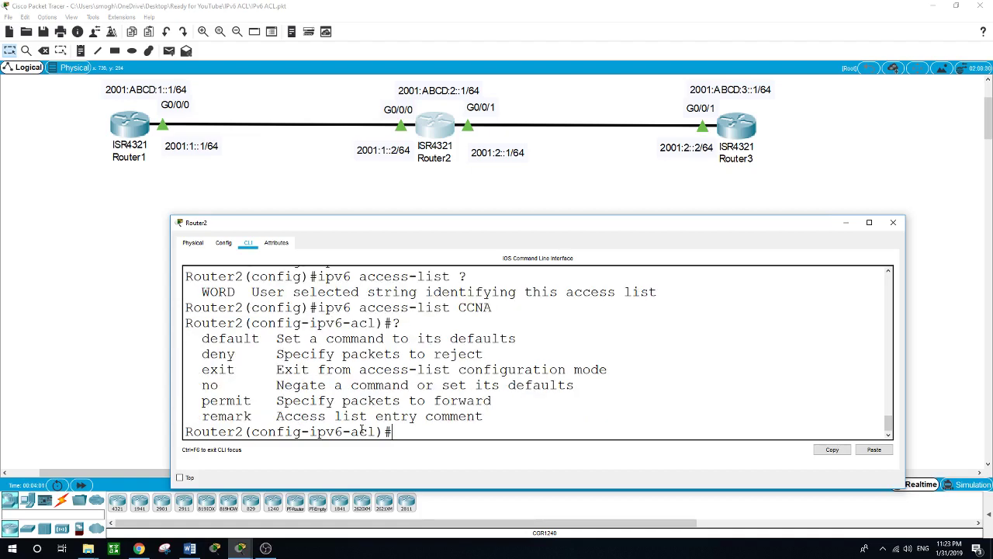
pyautogui.write('deny ?icmp ?')
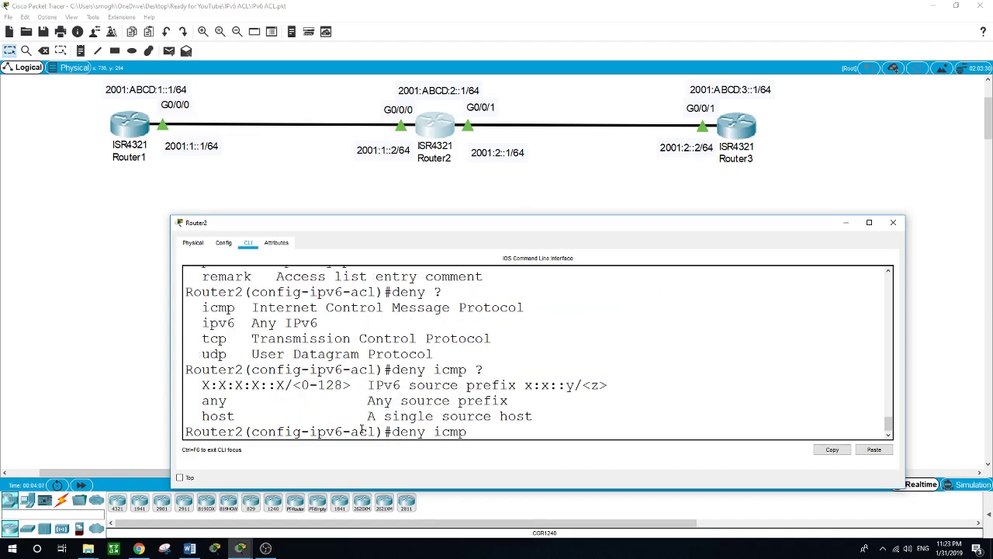
pyautogui.write('host')
pyautogui.write('2001:1::1 ?')
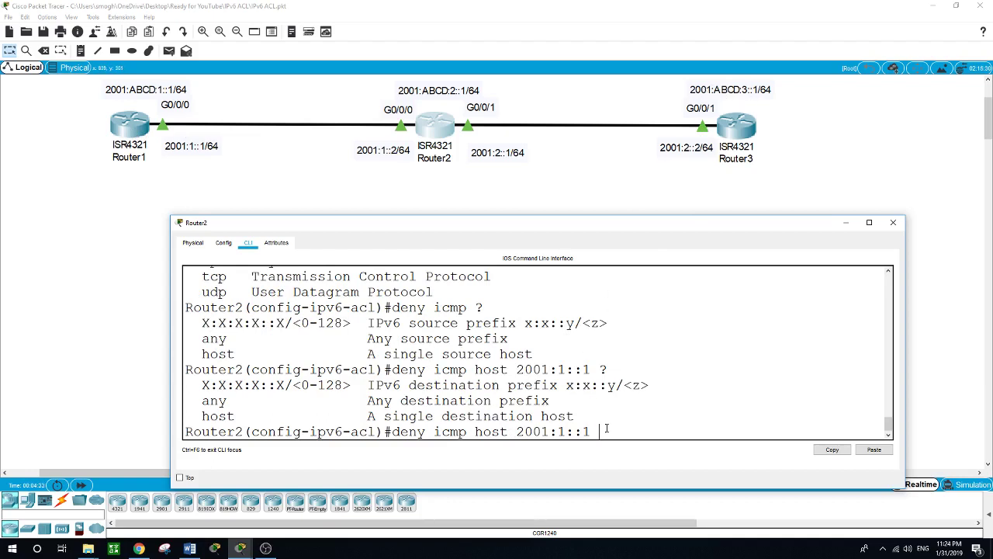
pyautogui.write('host')
pyautogui.write('?')
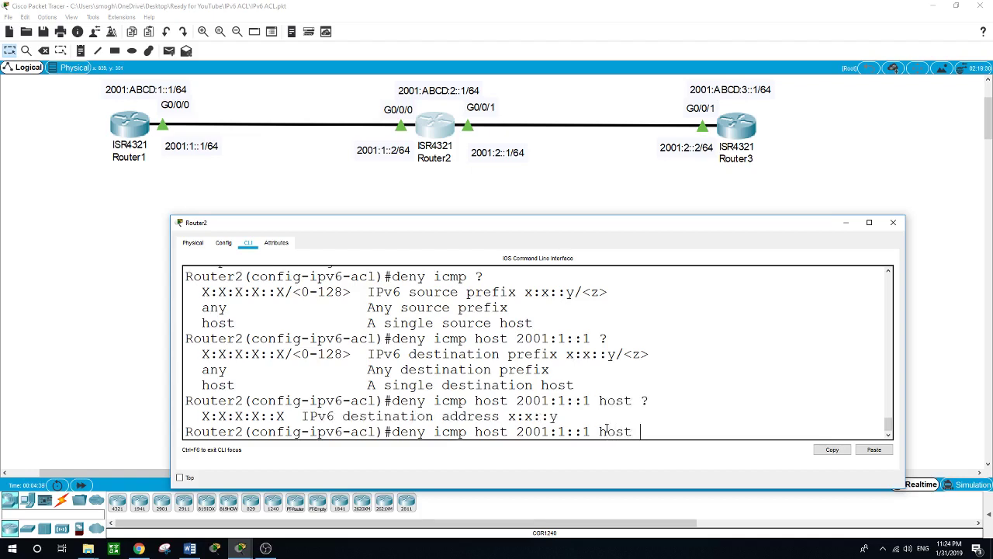
pyautogui.write('2001:ABCD:3::1')
pyautogui.press('Return')
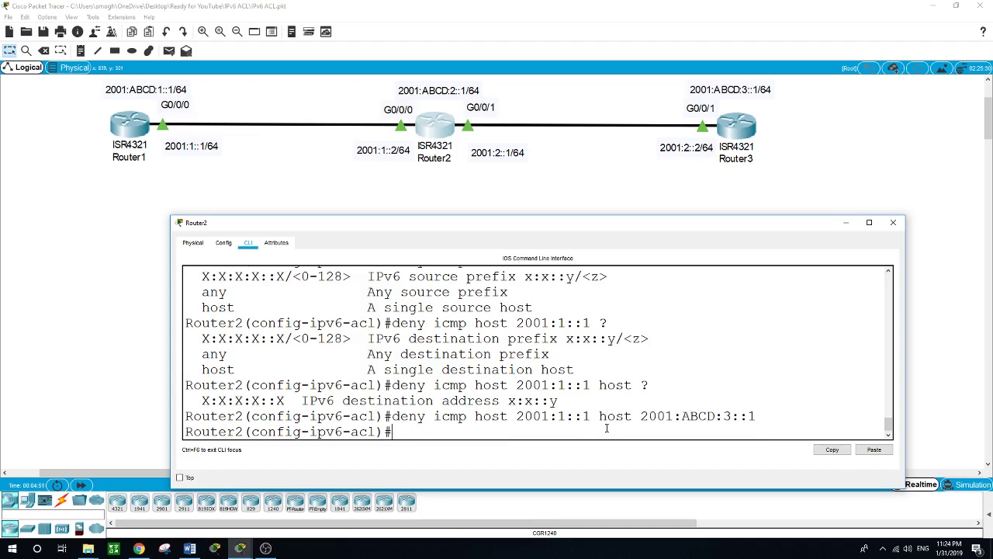
pyautogui.write('e')
pyautogui.write('xit')
pyautogui.press('Return')
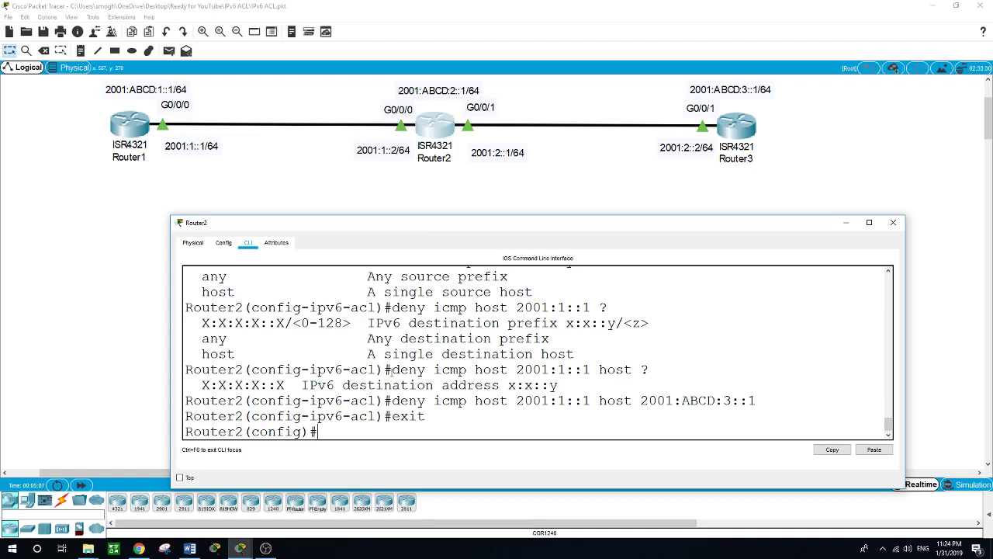
# Step: Apply CCNA inbound on interface G0/0/0 with 'ipv6 traffic-filter CCNA in'
pyautogui.write('int g0/0/0')
pyautogui.press('Return')
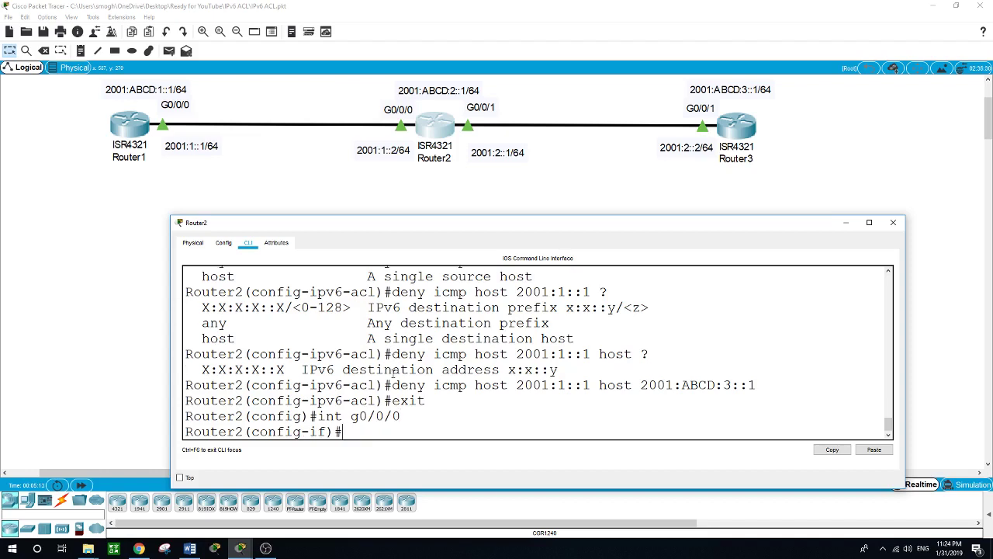
pyautogui.write('ipv6')
pyautogui.write(' ?')
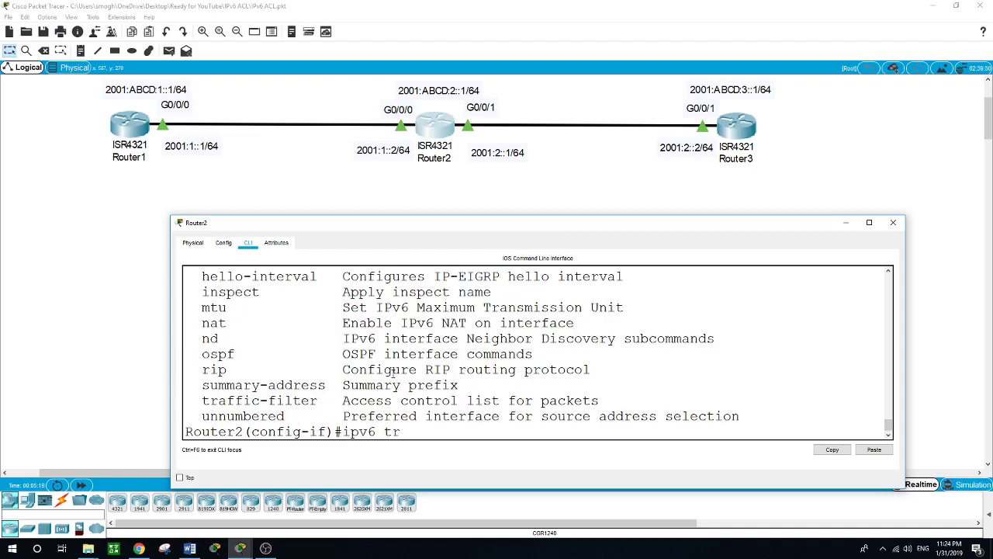
pyautogui.write('a')
pyautogui.press('Tab')
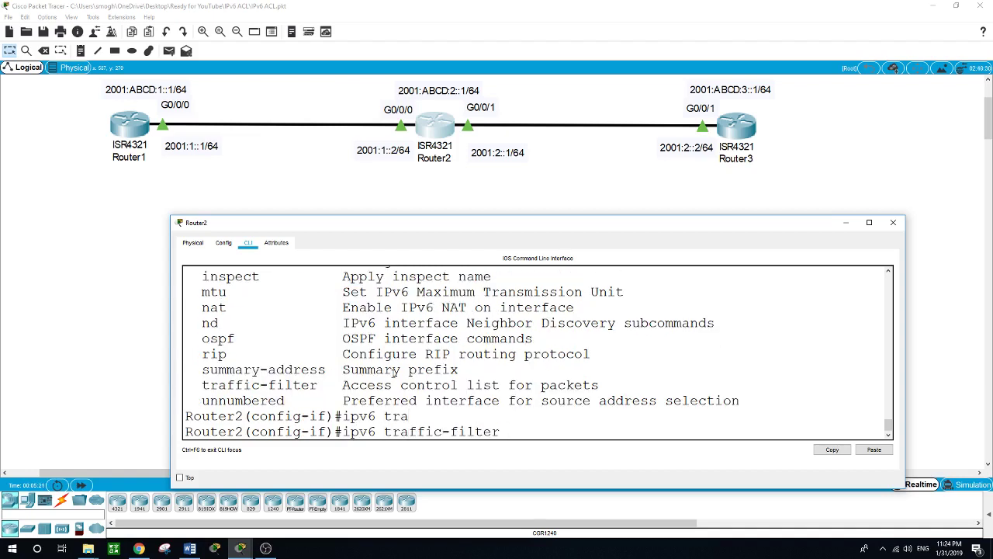
pyautogui.write('?')
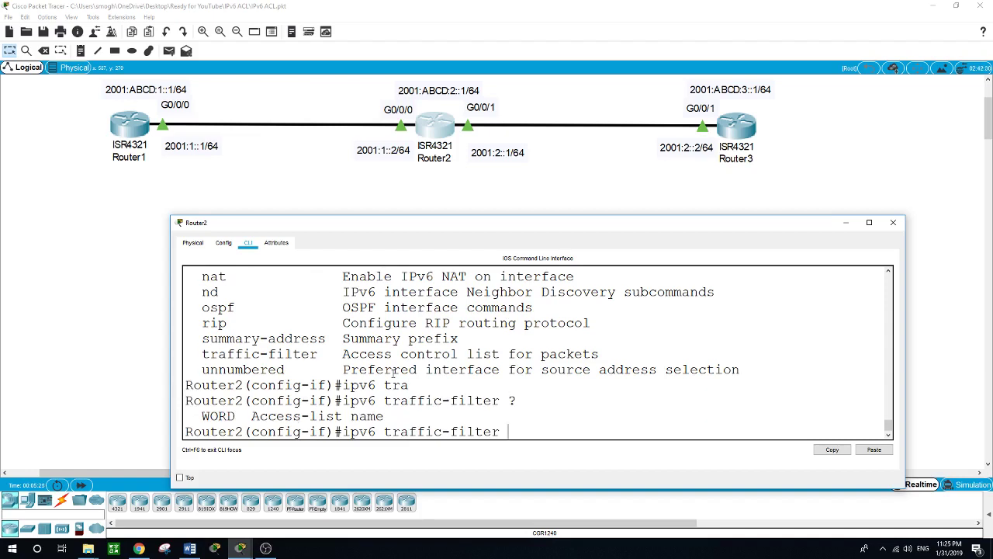
pyautogui.write('CCNA ?')
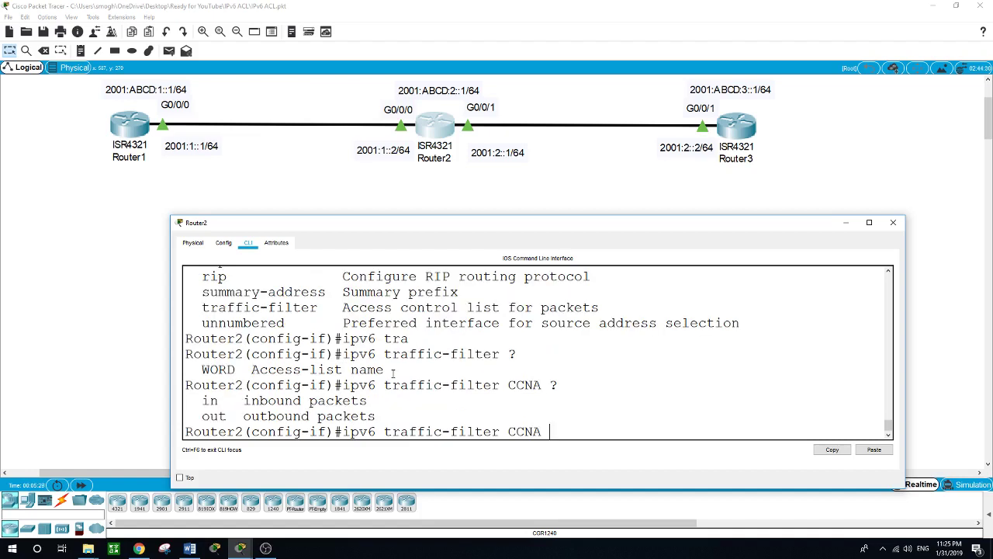
pyautogui.write('in')
pyautogui.press('Return')
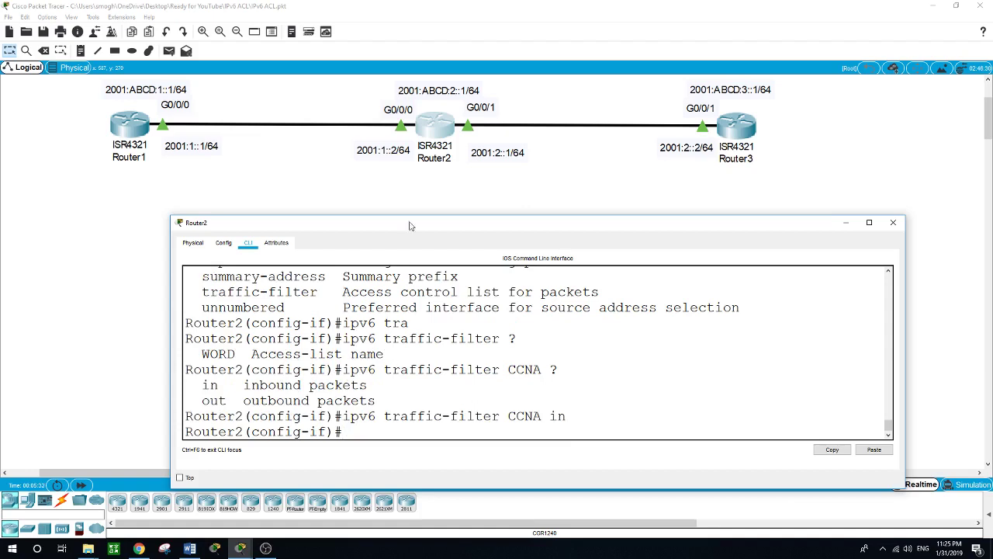
# Step: Close Router2's window and rerun Router1's ping to 2001:ABCD:3::1, now failing at 0%
pyautogui.click(446, 193)
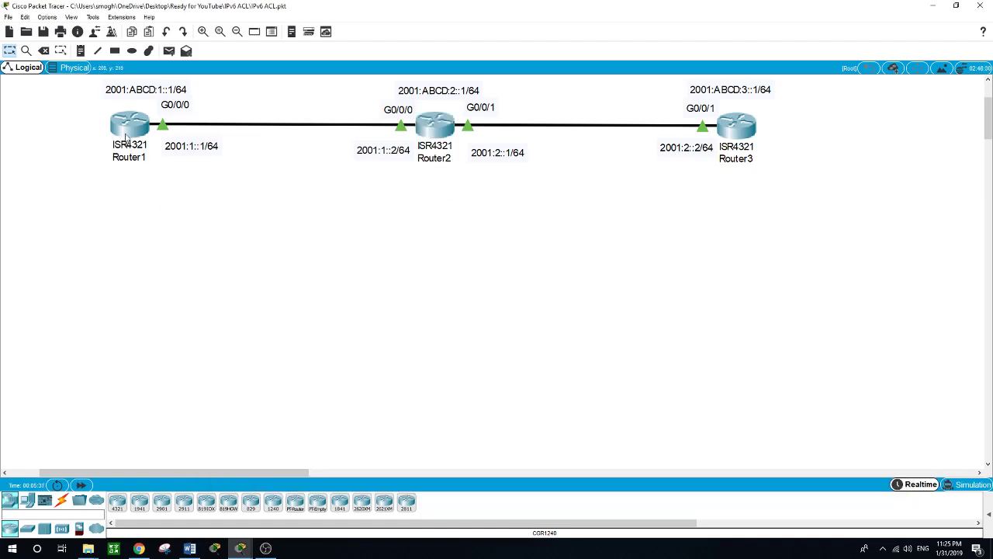
pyautogui.click(128, 126)
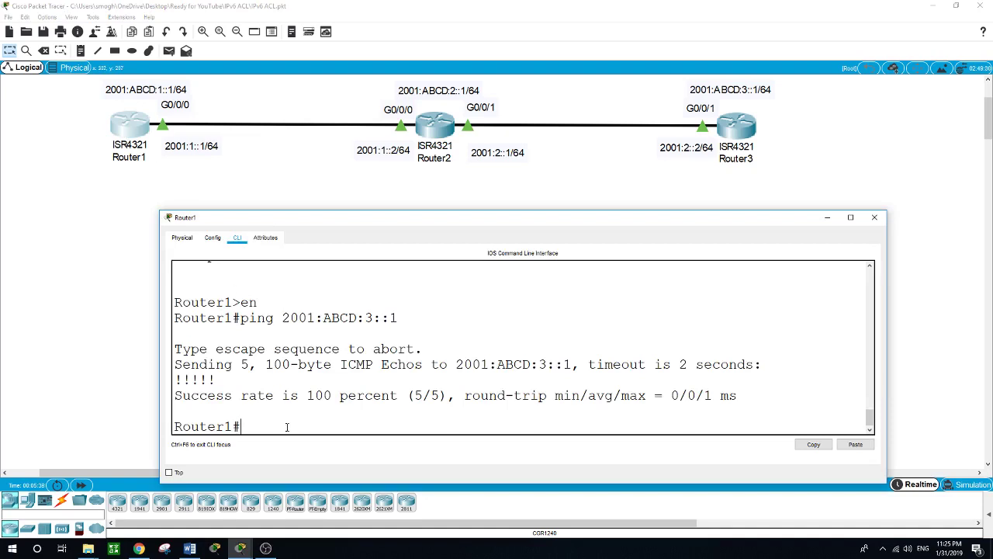
pyautogui.press('Up')
pyautogui.press('Return')
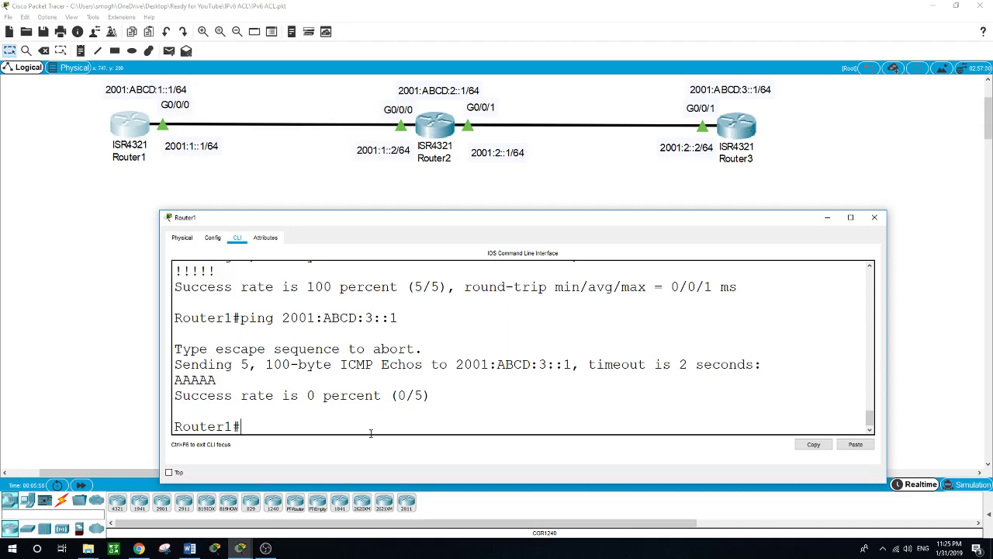
# Step: Return Router2 to privileged mode and ping 2001:ABCD:3::1, succeeding 5/5
pyautogui.click(439, 128)
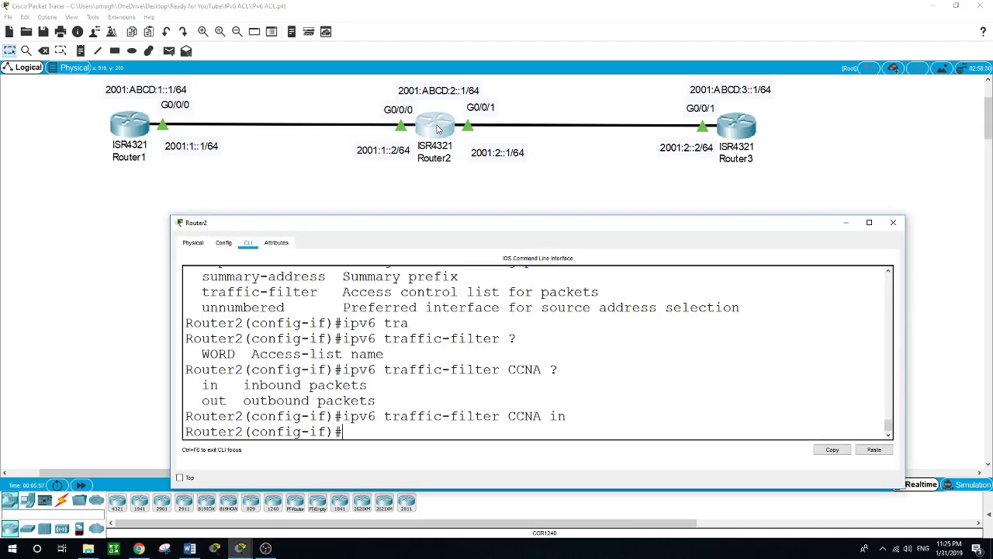
pyautogui.moveTo(448, 232); pyautogui.dragTo(442, 208)
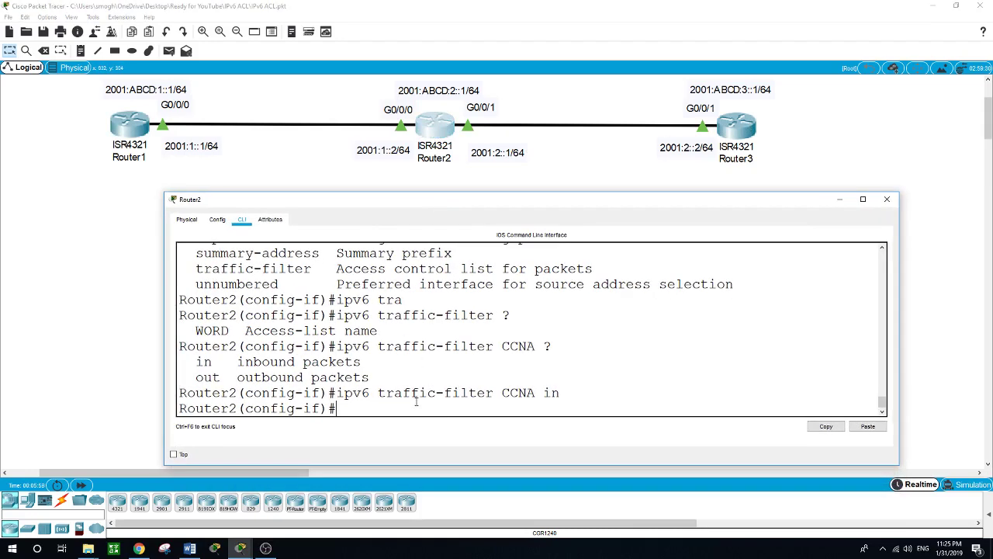
pyautogui.write('exit')
pyautogui.press('Return')
pyautogui.press('Return')
pyautogui.write('exit')
pyautogui.press('Return')
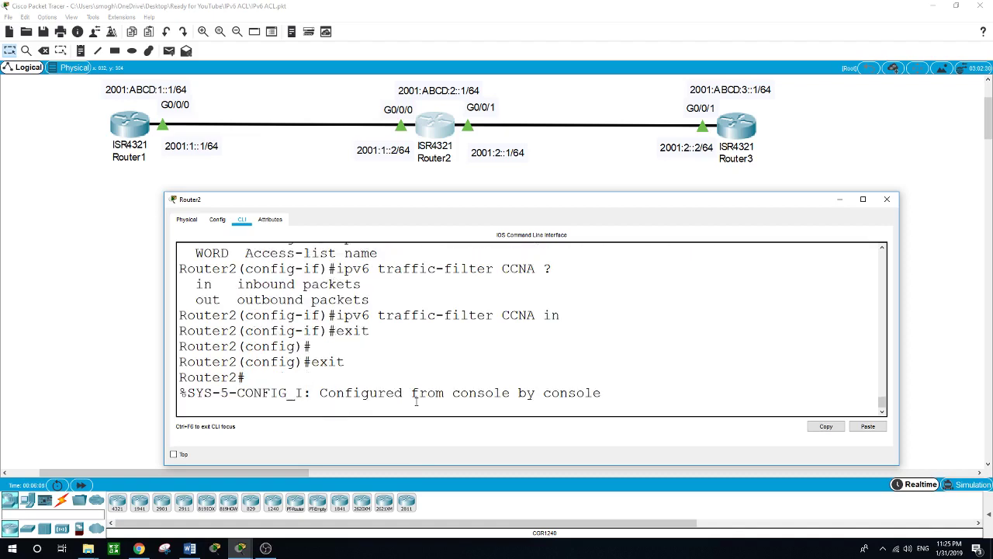
pyautogui.press('Return')
pyautogui.write('ping')
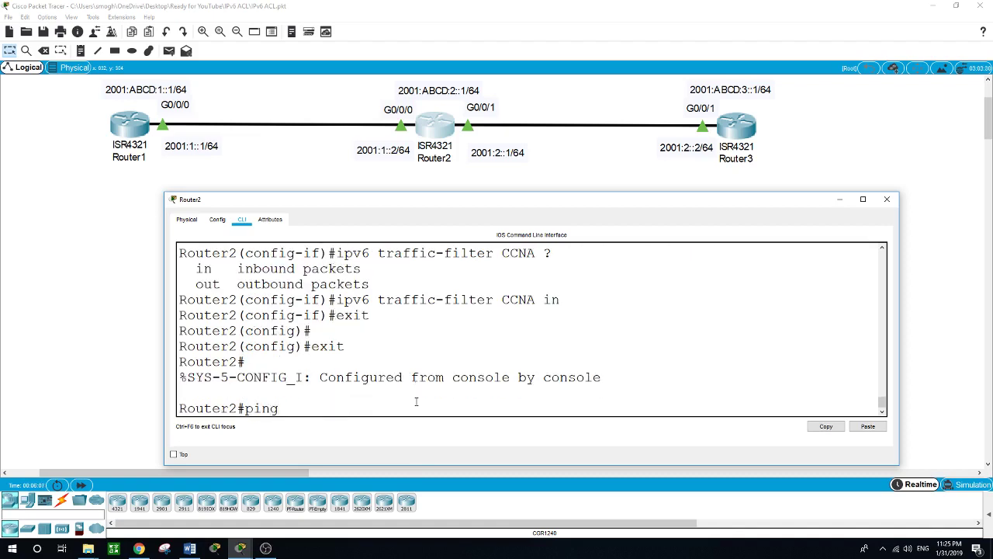
pyautogui.write(' 2001:ABCD:3::1')
pyautogui.press('Return')
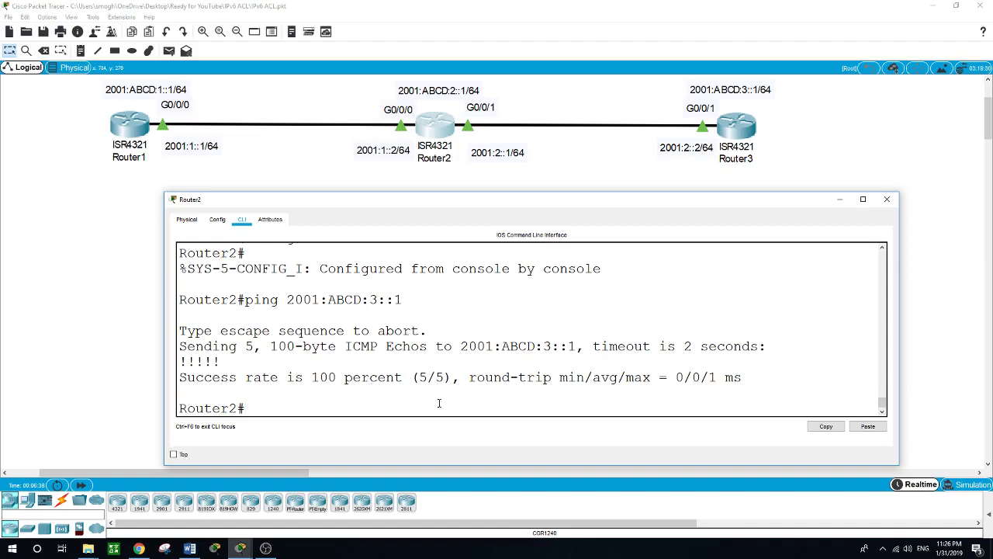
# Step: Run 'show ipv6 int g0/0/0' and scroll to the lines confirming inbound access list CCNA
pyautogui.write('show ipv6 int g0/0/0')
pyautogui.press('Return')
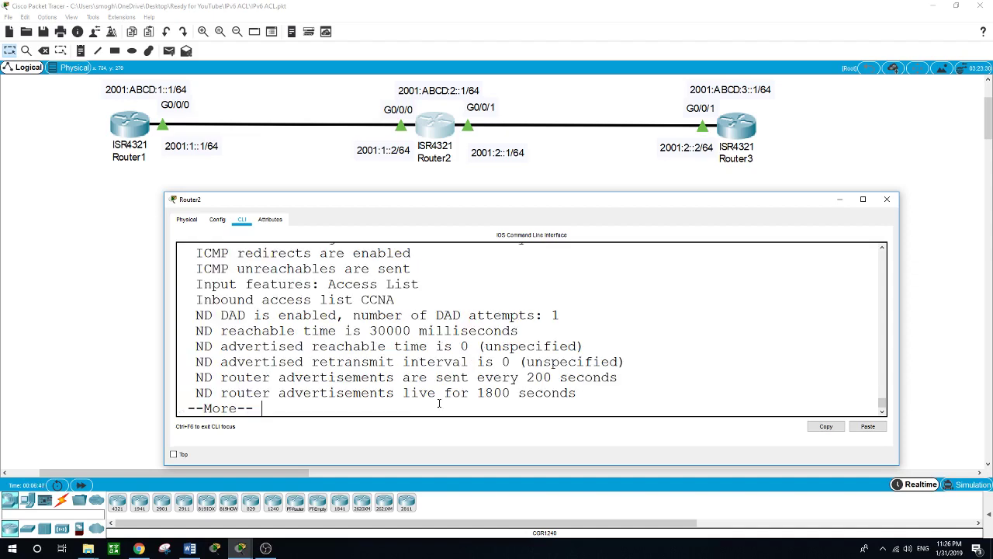
pyautogui.press('space')
pyautogui.scroll(5, 423, 380)
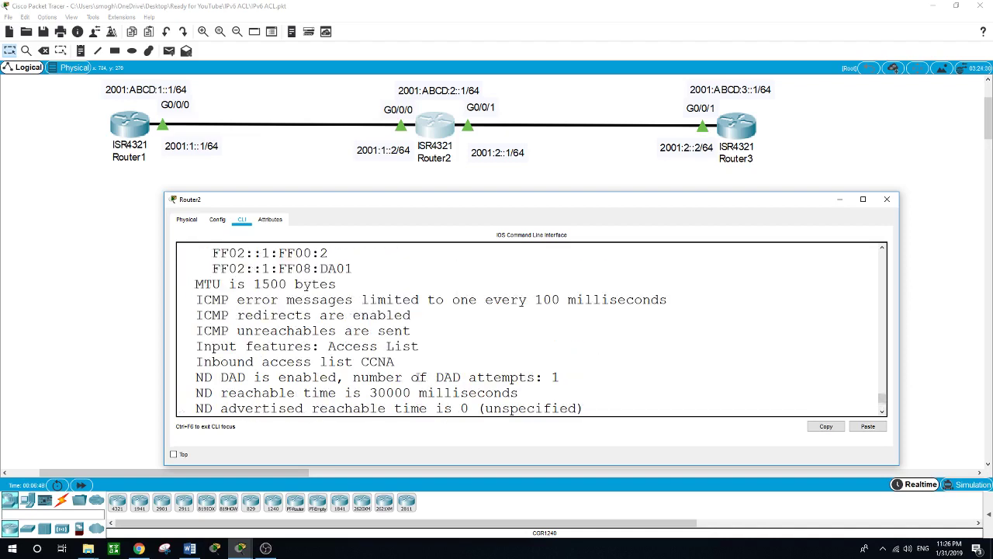
pyautogui.scroll(2, 417, 377)
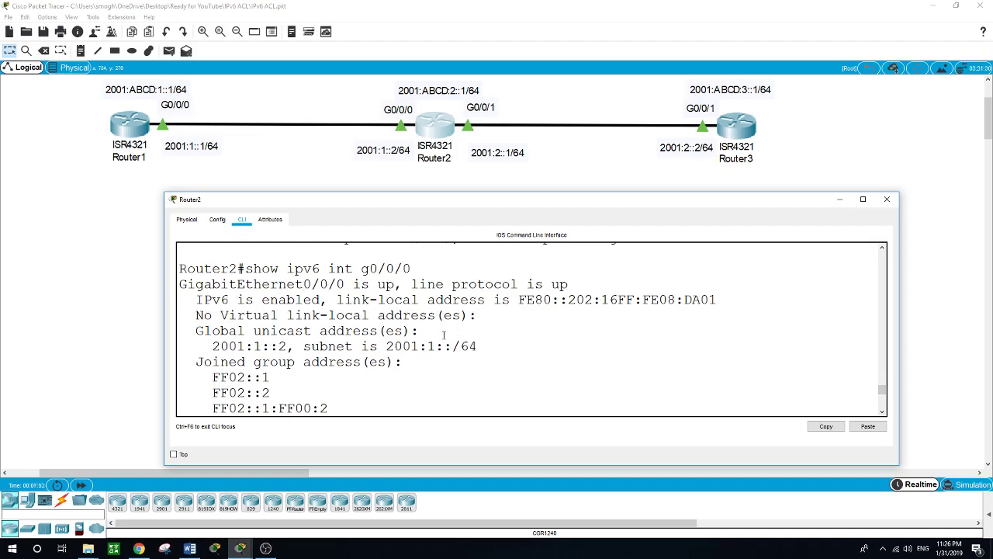
pyautogui.scroll(-3, 442, 334)
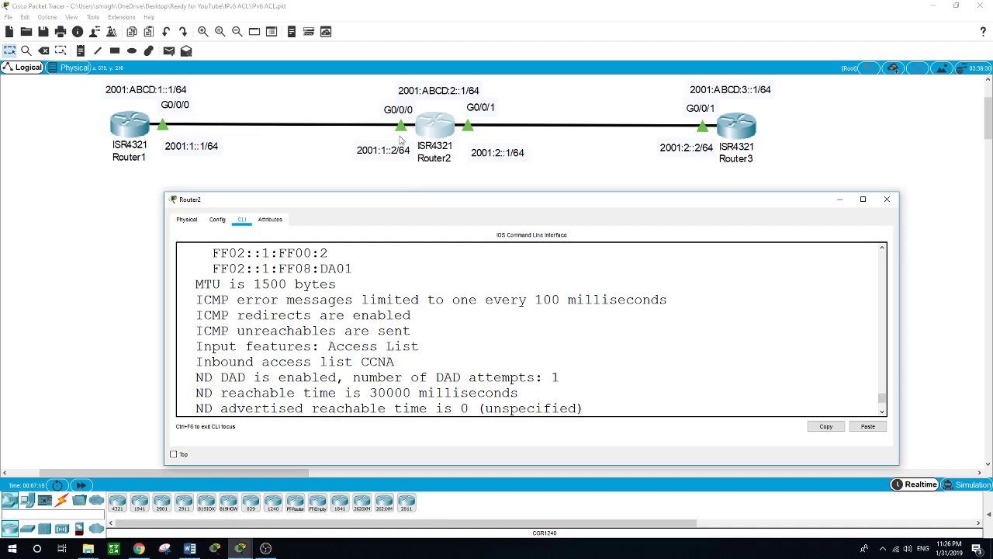
pyautogui.scroll(-2, 415, 335)
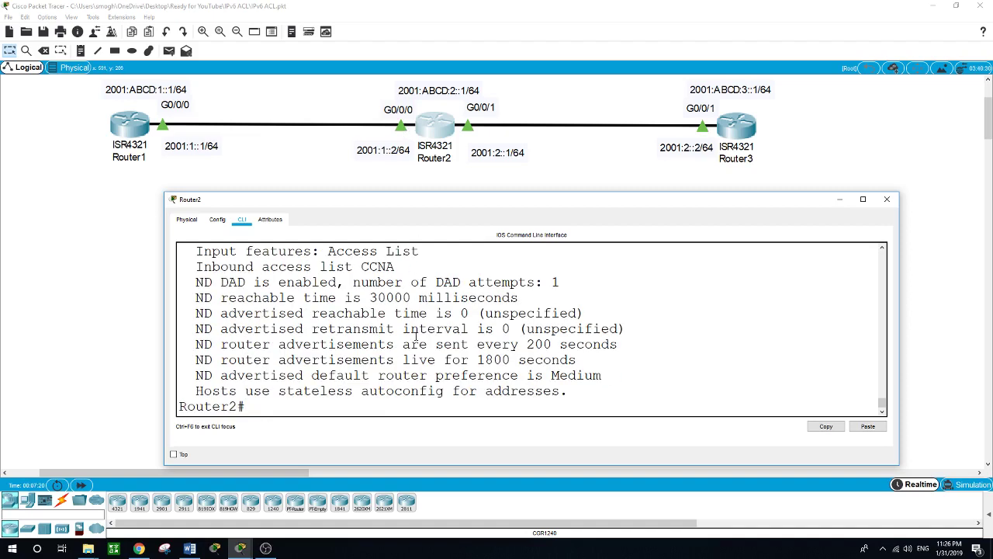
# Step: Run 'show access-lists' to see CCNA's ICMP deny rule with 5 matches
pyautogui.write('show acc')
pyautogui.press('Tab')
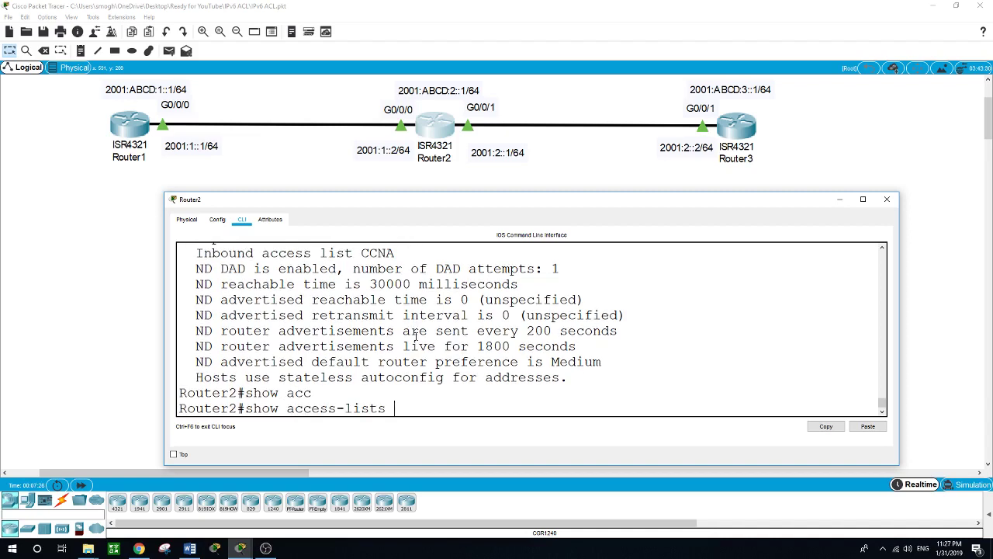
pyautogui.press('Return')
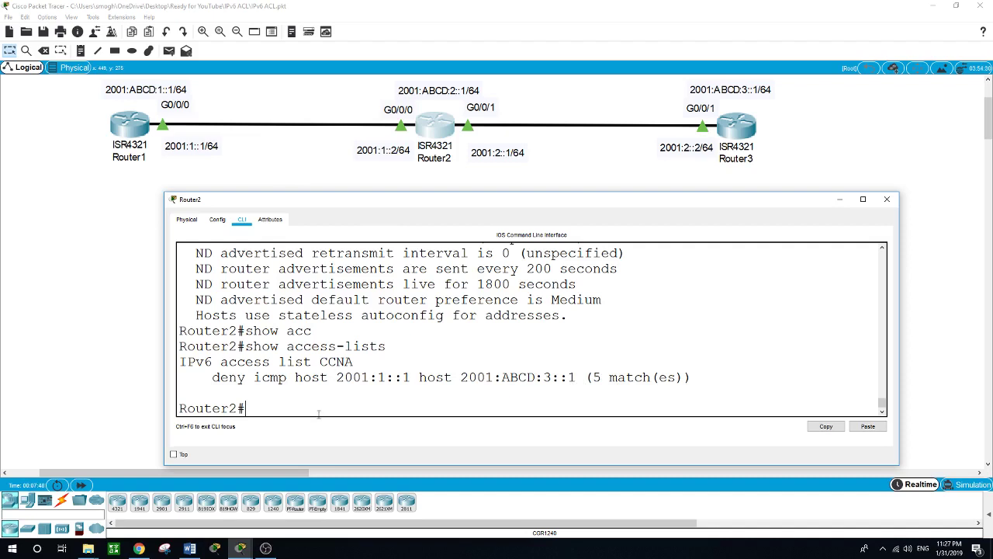
# Step: From Router2's command line, telnet to Router3's loopback 2001:ABCD:3::1
pyautogui.click(138, 132)
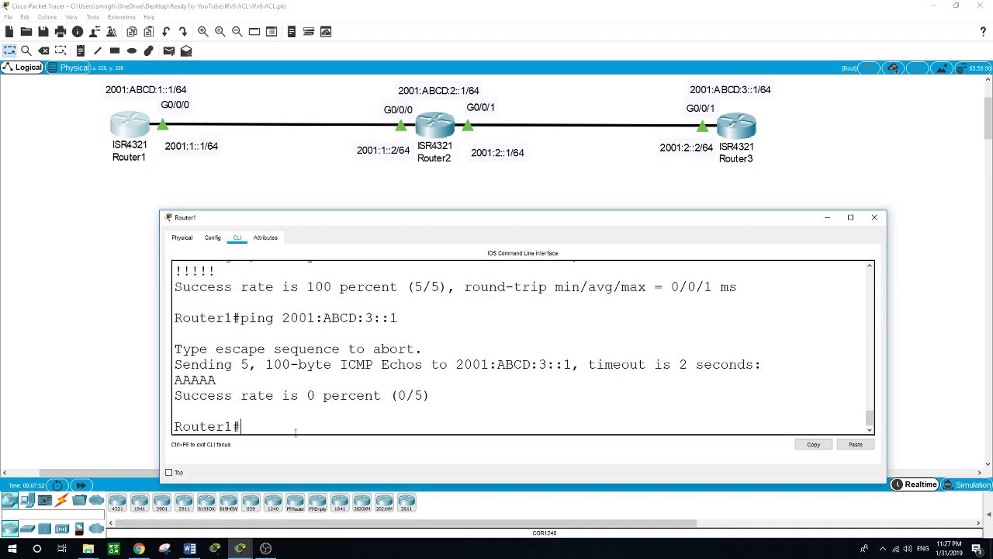
pyautogui.click(399, 186)
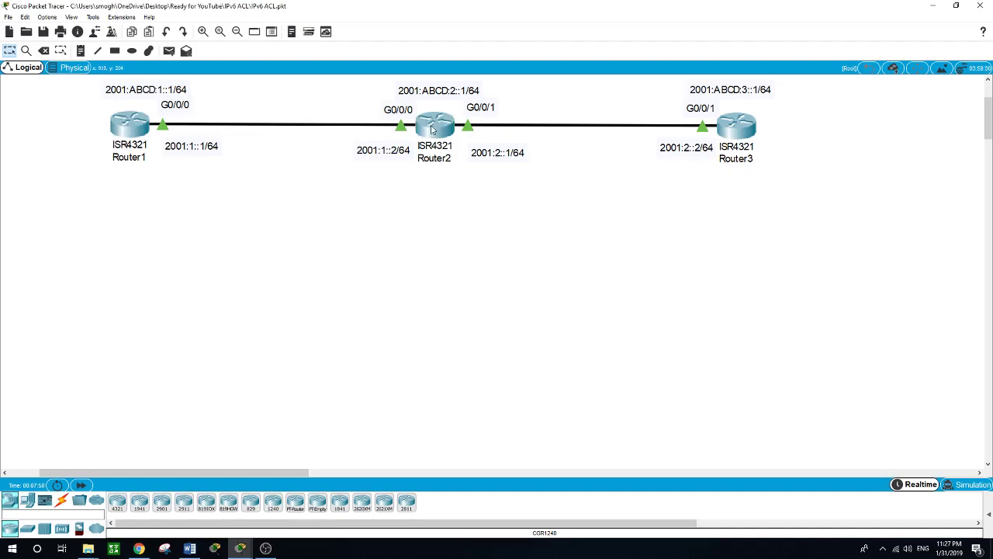
pyautogui.click(432, 129)
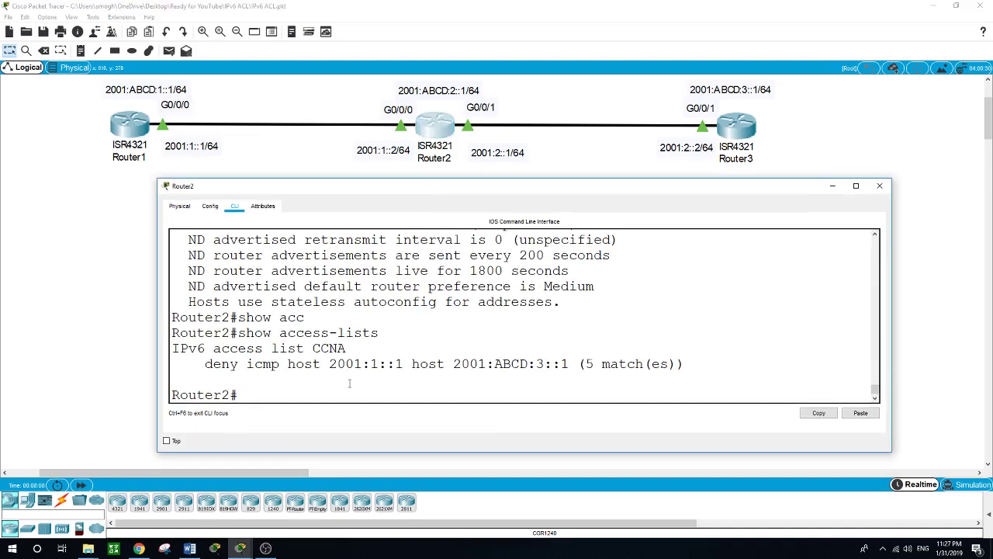
pyautogui.write('telnet 2001:ABCD:3::1')
pyautogui.press('Return')
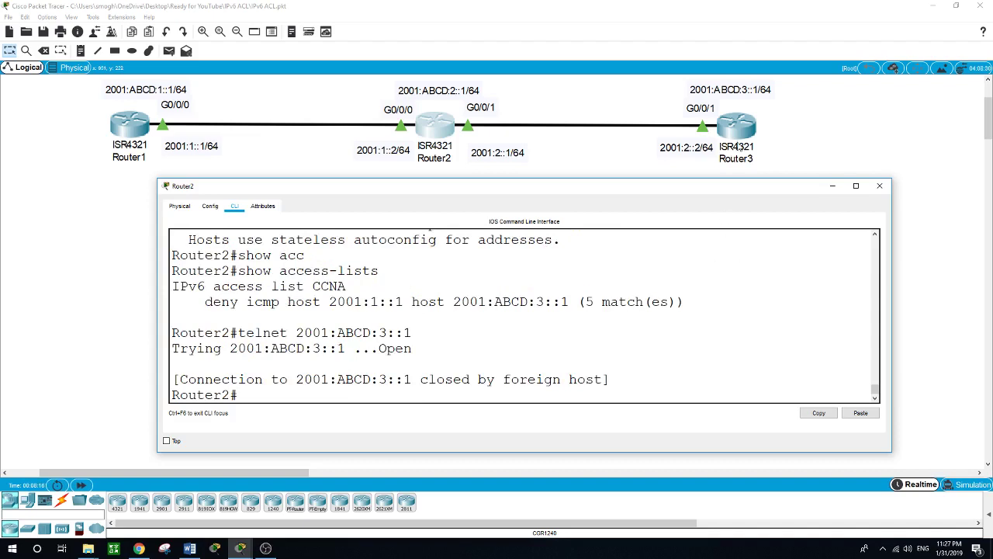
# Step: On Router3, configure VTY lines 0 4 with transport input all
pyautogui.click(742, 130)
pyautogui.moveTo(594, 249); pyautogui.dragTo(564, 188)
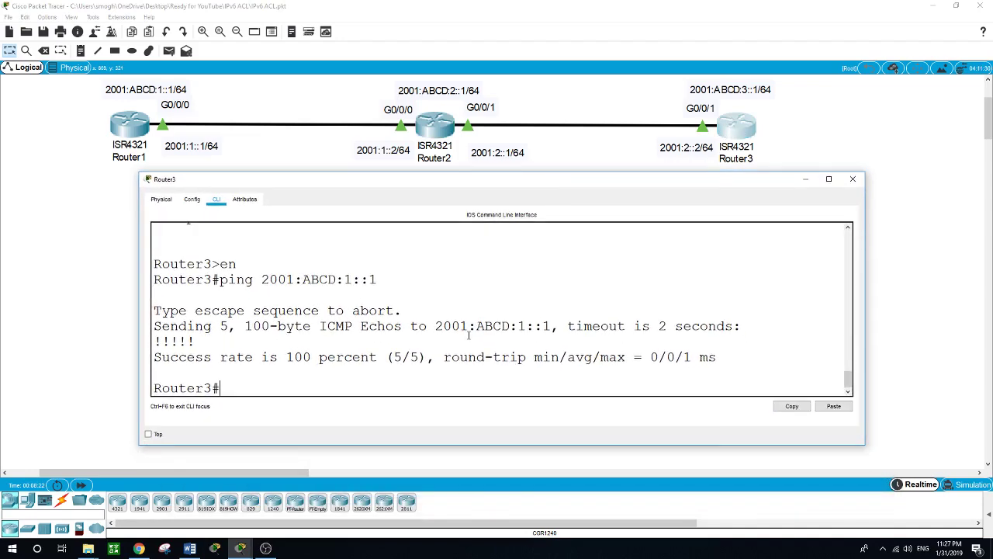
pyautogui.write('conf t')
pyautogui.press('Return')
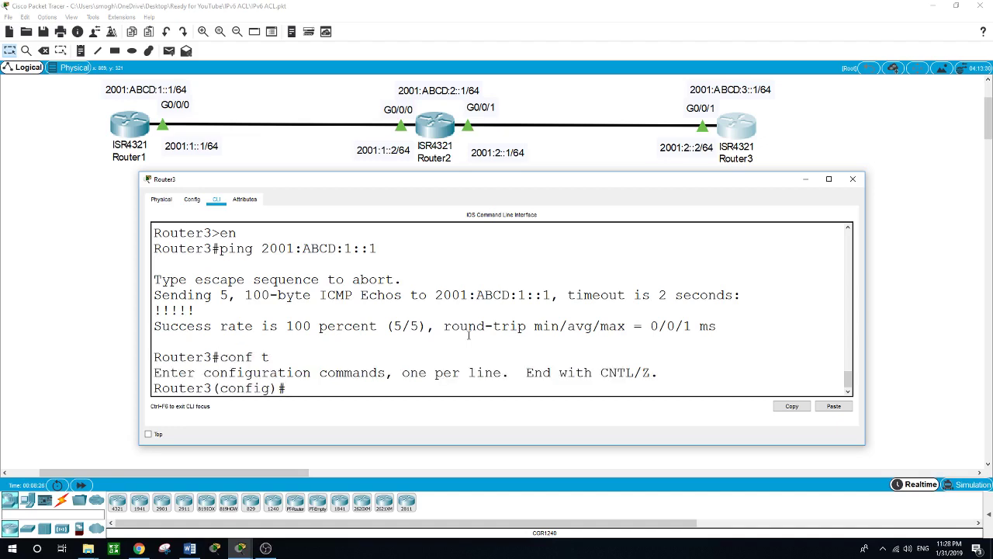
pyautogui.write('line vty 0 4')
pyautogui.press('Return')
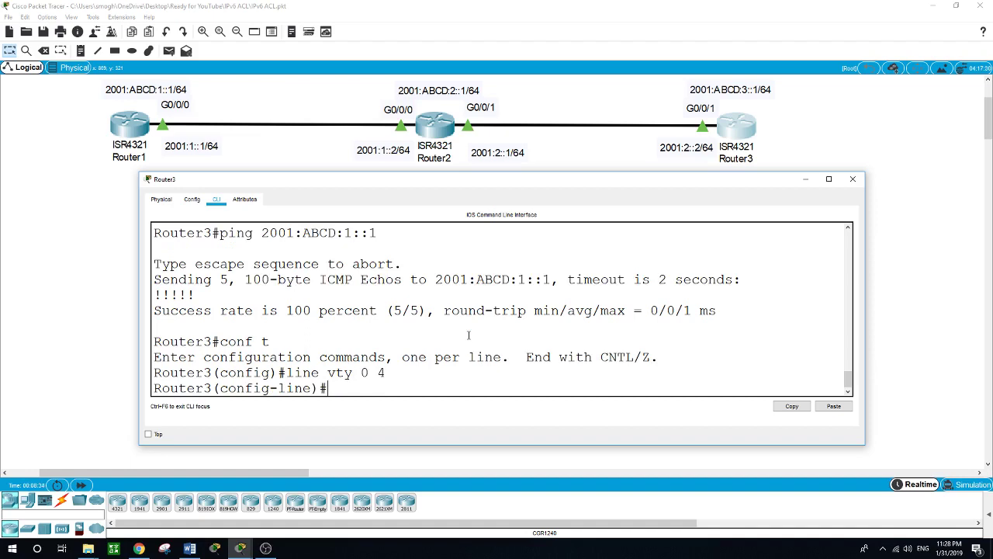
pyautogui.write('tr')
pyautogui.press('Tab')
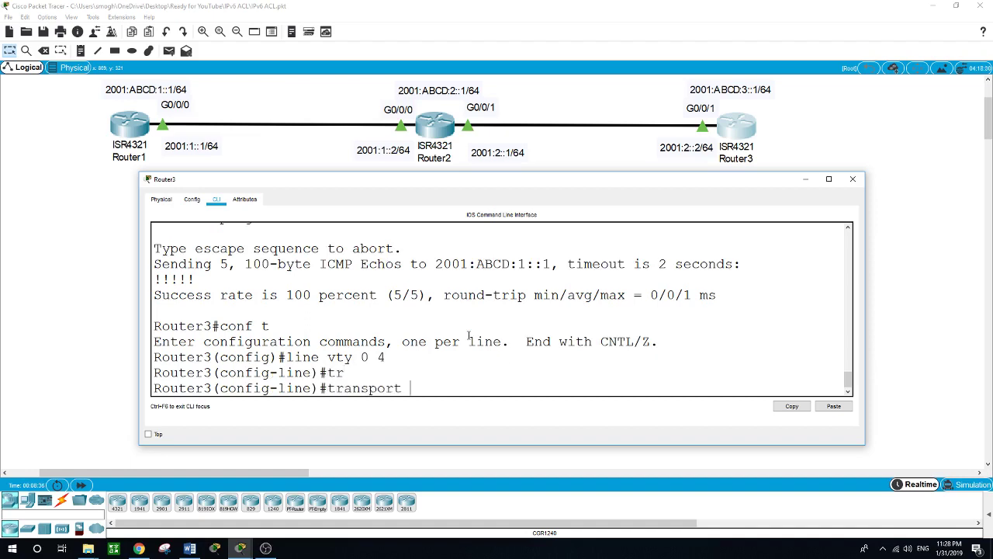
pyautogui.write('?')
pyautogui.write('input')
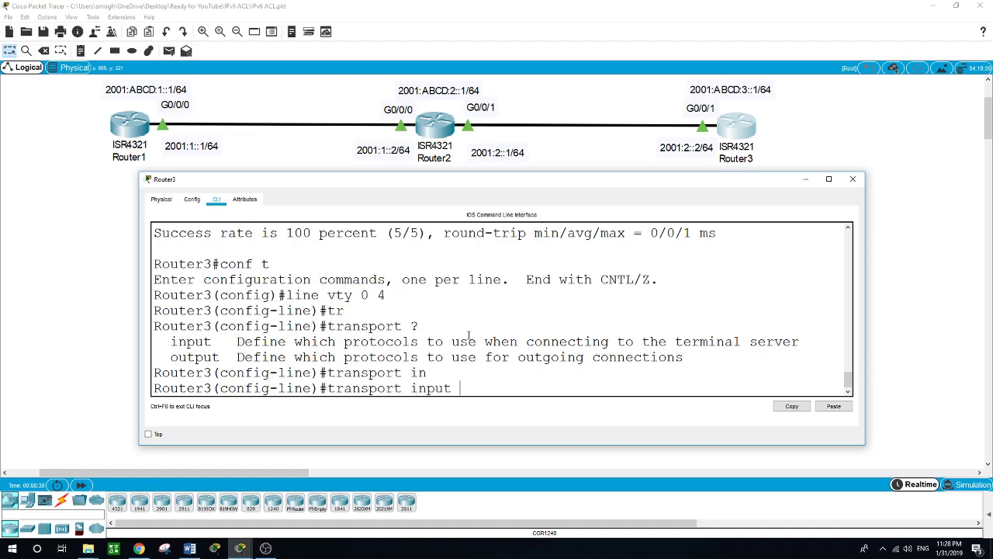
pyautogui.write('all')
pyautogui.press('Return')
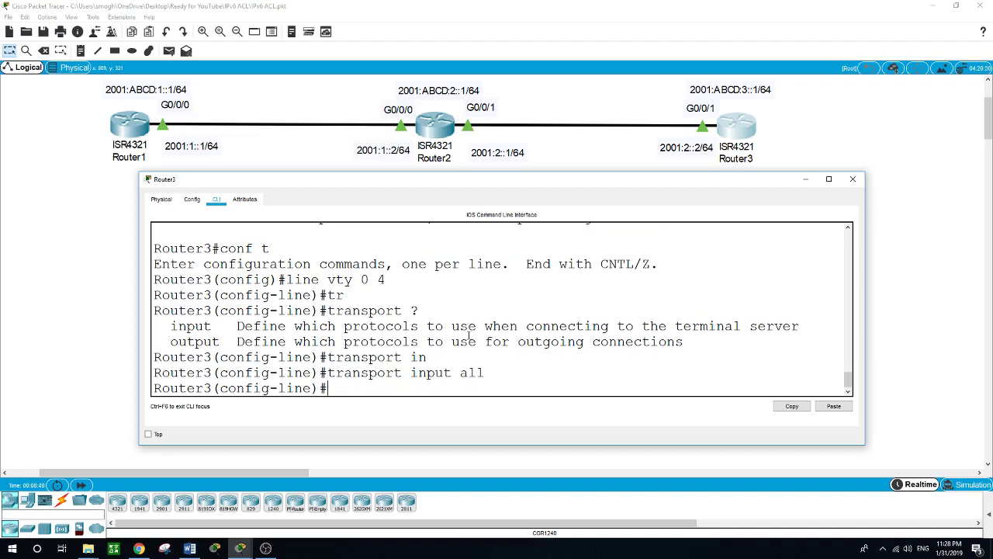
# Step: Give the VTY lines a login password and exit back to the privileged prompt
pyautogui.write('pass')
pyautogui.press('Tab')
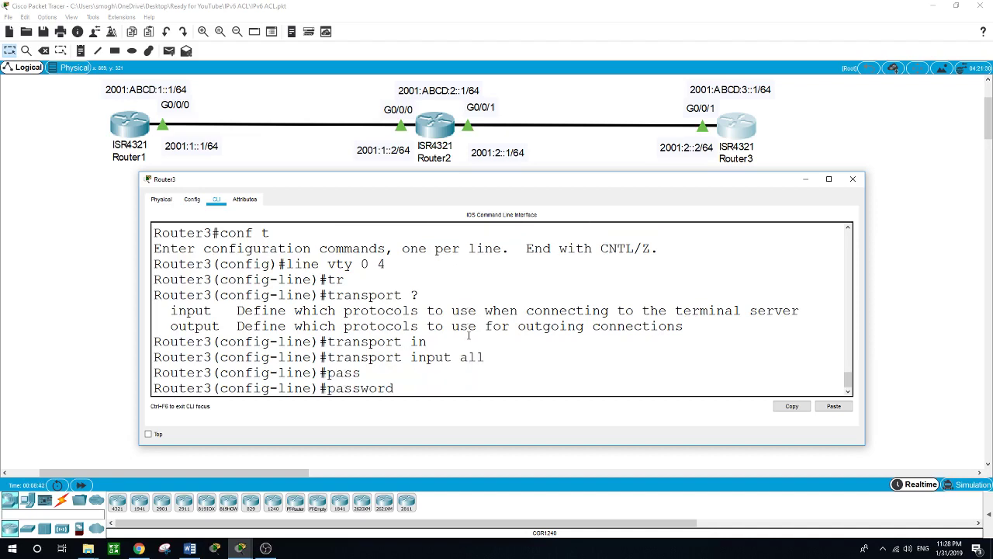
pyautogui.write('cisco')
pyautogui.press('Return')
pyautogui.write('exit')
pyautogui.press('Return')
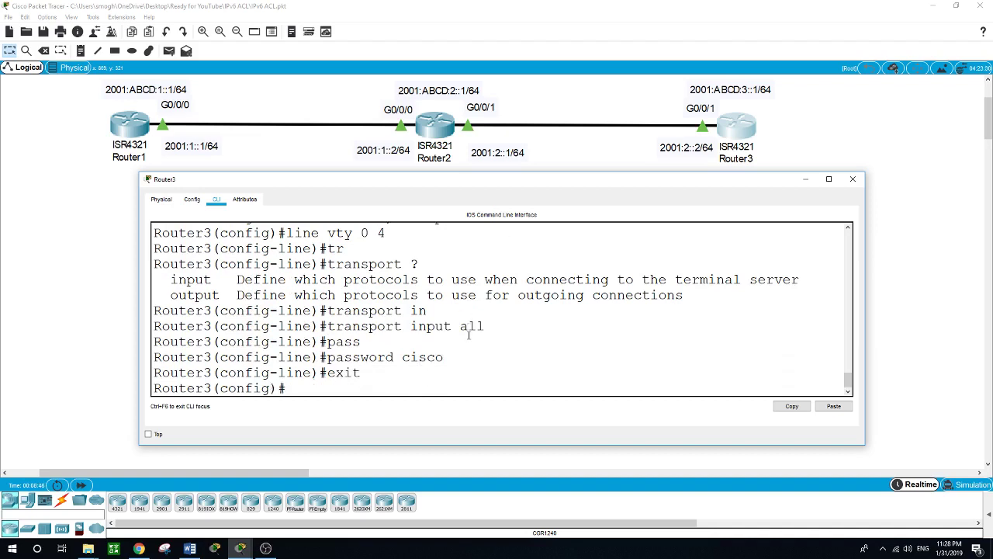
pyautogui.write('exit')
pyautogui.press('Return')
pyautogui.press('Return')
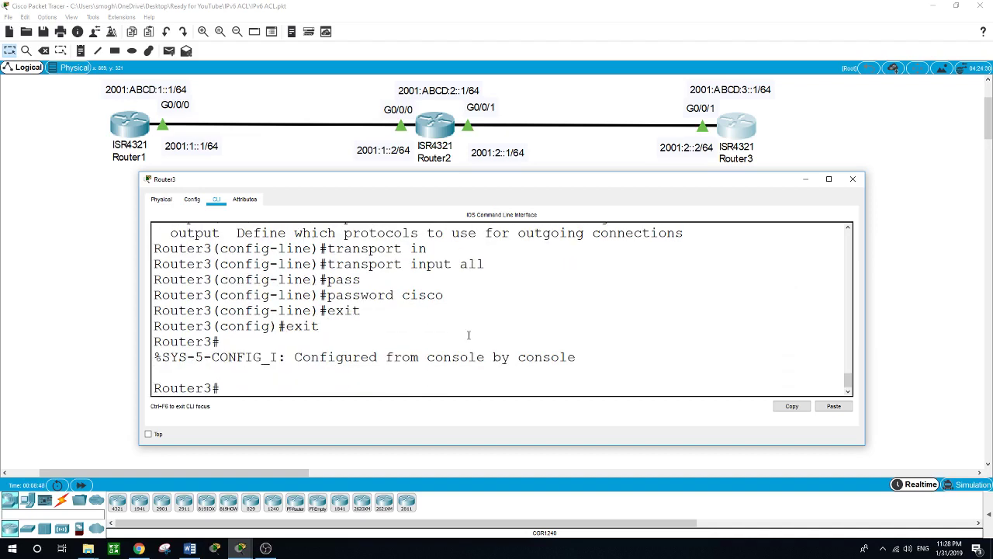
# Step: Start an enable password command at the privileged prompt, then erase the mistyped line
pyautogui.write('ena')
pyautogui.press('Tab')
pyautogui.write('p')
pyautogui.press('Tab')
pyautogui.write('ass')
pyautogui.press('Tab')
pyautogui.write('wor')
pyautogui.press('BackSpace')
pyautogui.press('BackSpace')
pyautogui.press('BackSpace')
pyautogui.press('BackSpace')
pyautogui.press('BackSpace')
pyautogui.press('BackSpace')
pyautogui.press('BackSpace')
pyautogui.press('BackSpace')
pyautogui.press('BackSpace')
pyautogui.press('BackSpace')
pyautogui.press('BackSpace')
pyautogui.press('BackSpace')
pyautogui.press('BackSpace')
pyautogui.press('BackSpace')
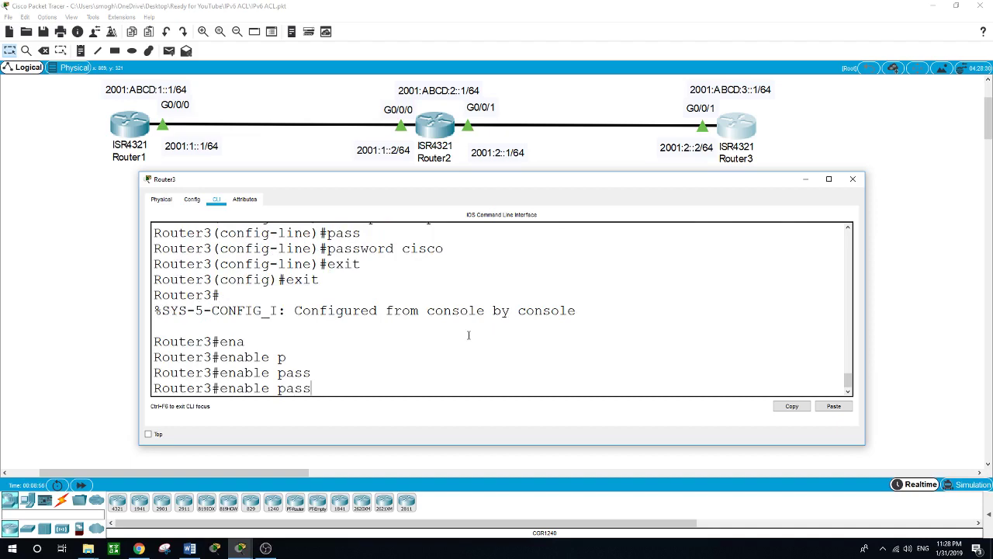
# Step: In global configuration, set Router3's enable password and return to privileged mode
pyautogui.write('conf t')
pyautogui.press('Return')
pyautogui.write('en')
pyautogui.press('Tab')
pyautogui.write('abl')
pyautogui.press('Tab')
pyautogui.write('pass')
pyautogui.press('Tab')
pyautogui.write('cisco')
pyautogui.press('Return')
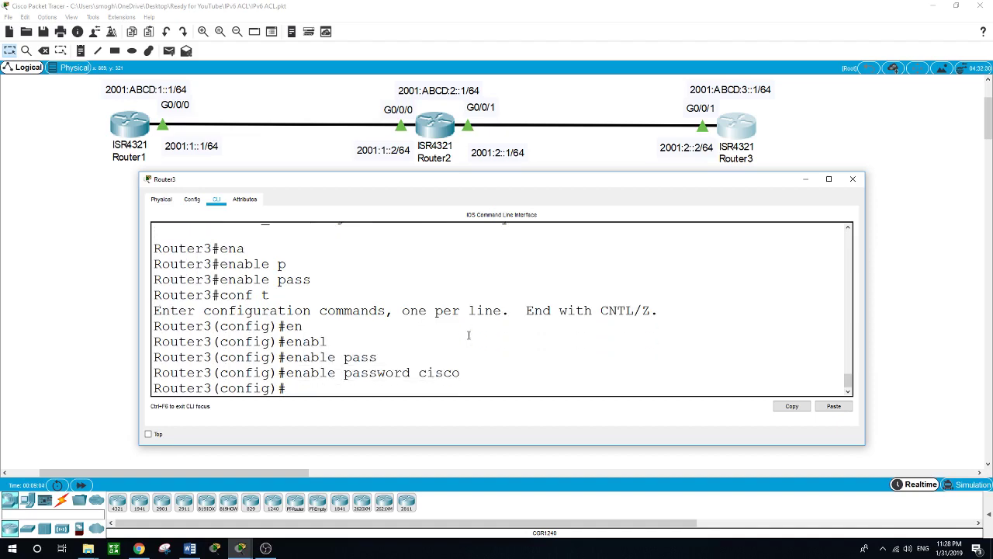
pyautogui.write('exit')
pyautogui.press('Return')
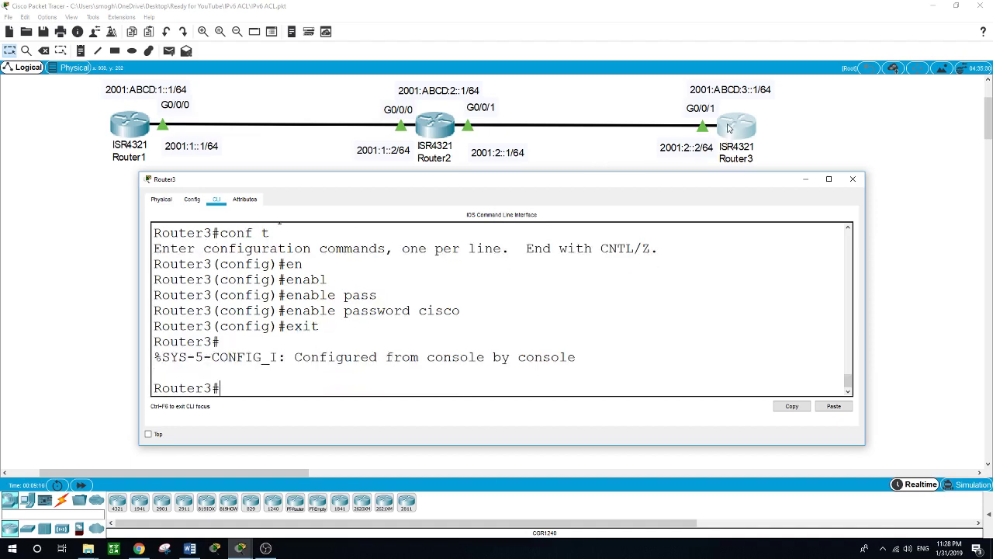
# Step: Telnet from Router1 to 2001:ABCD:3::1, which times out with no response
pyautogui.click(144, 134)
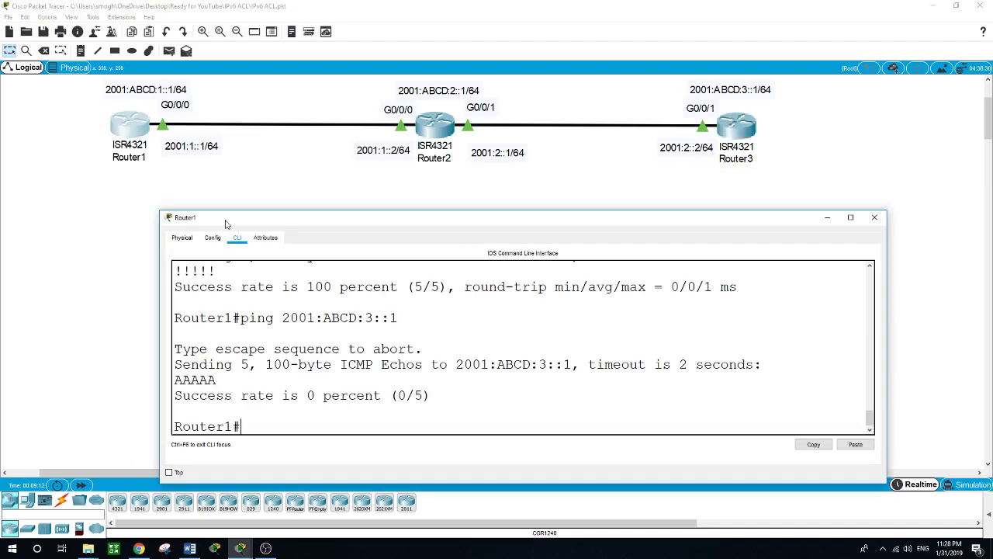
pyautogui.moveTo(235, 221); pyautogui.dragTo(221, 211)
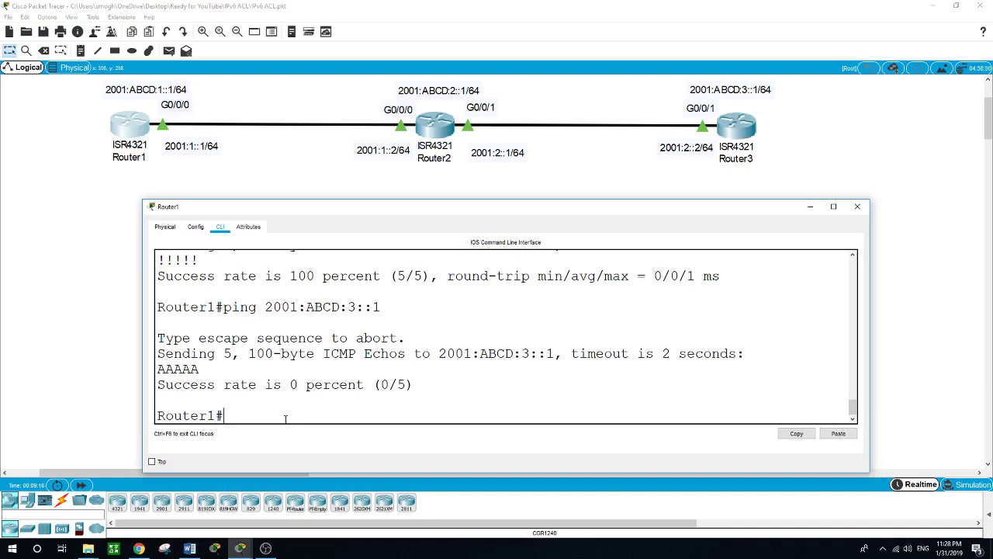
pyautogui.write('telnet 2001:ABCD')
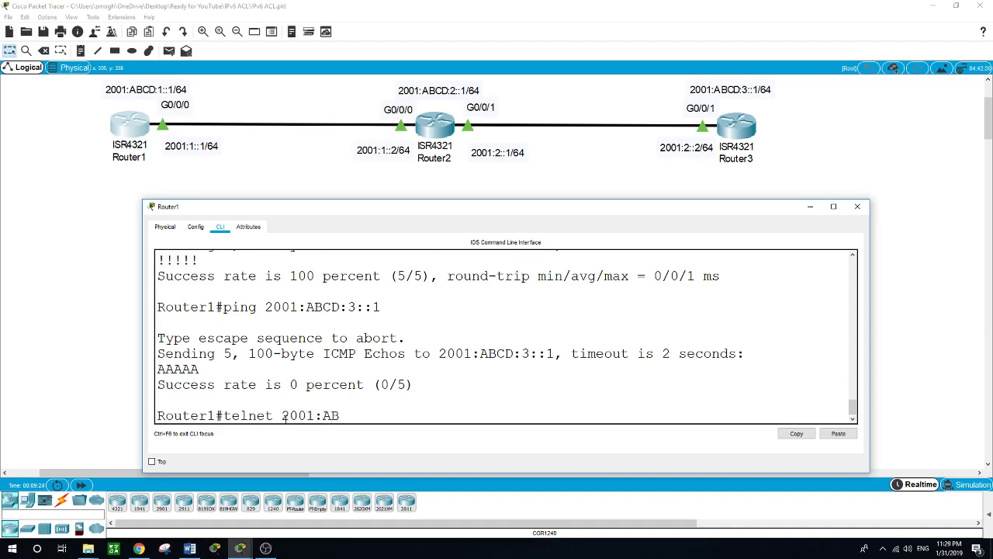
pyautogui.write(':3::1')
pyautogui.press('Return')
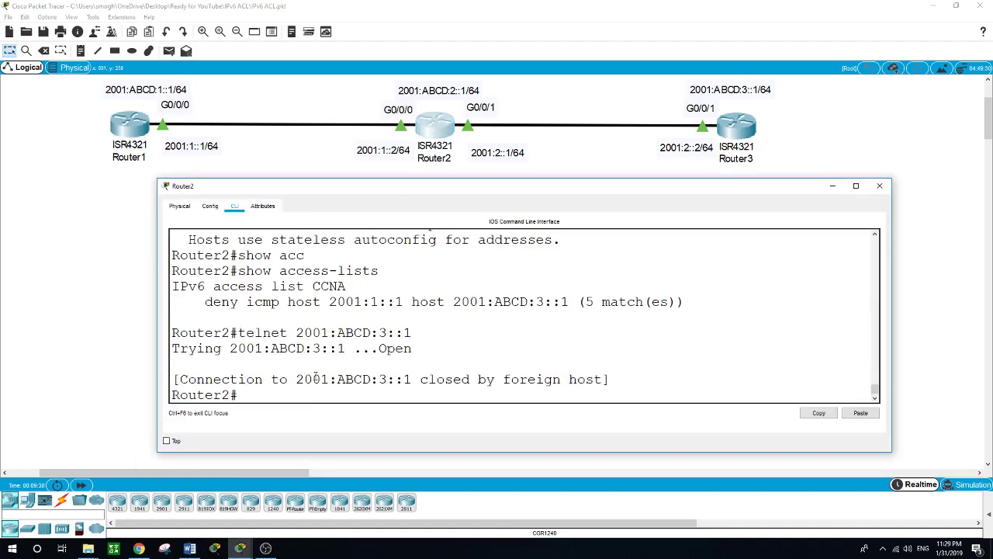
# Step: Rerun Router2's telnet to 2001:ABCD:3::1, log in with the VTY password, then enter enable mode
pyautogui.press('Up')
pyautogui.press('Return')
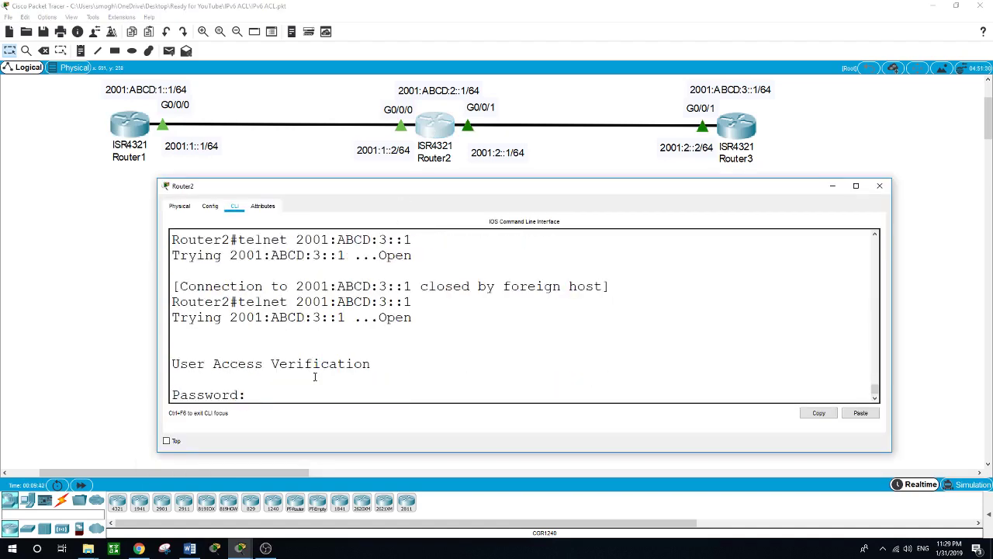
pyautogui.press('Return')
pyautogui.write('en')
pyautogui.press('Return')
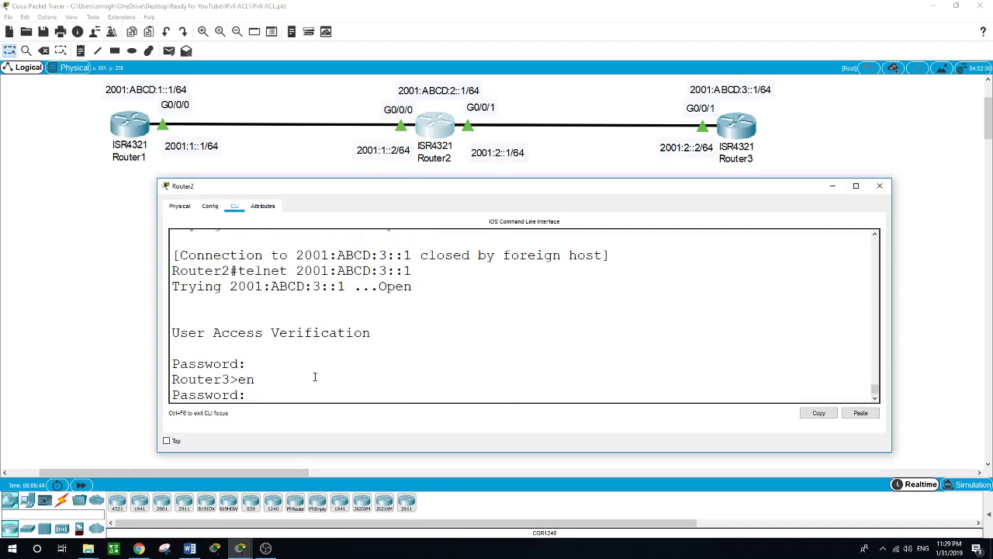
pyautogui.press('Return')
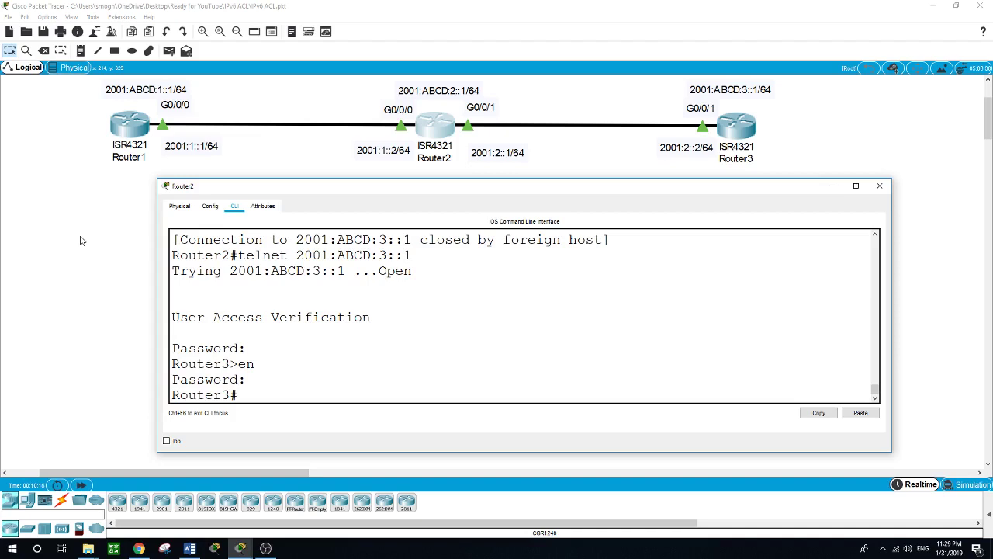
pyautogui.click(266, 550)
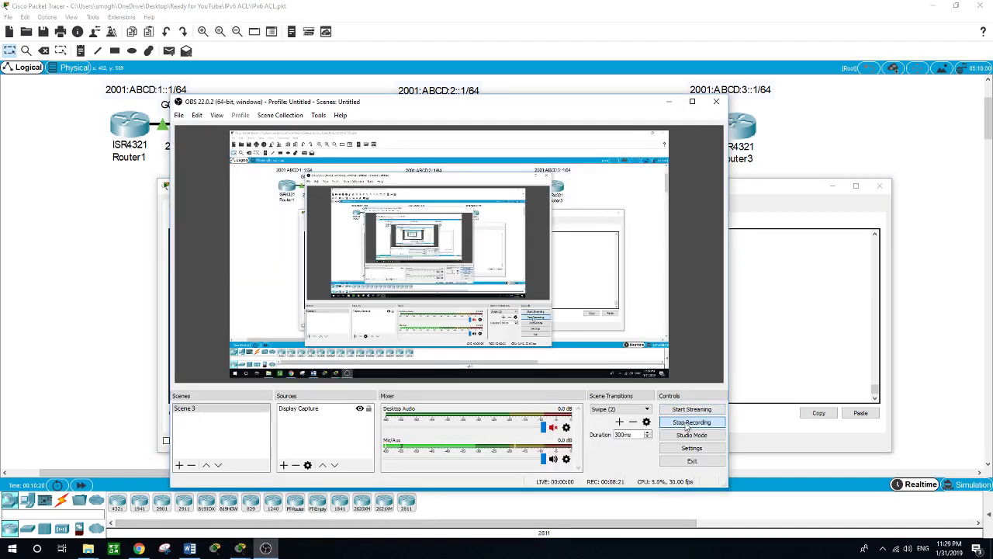